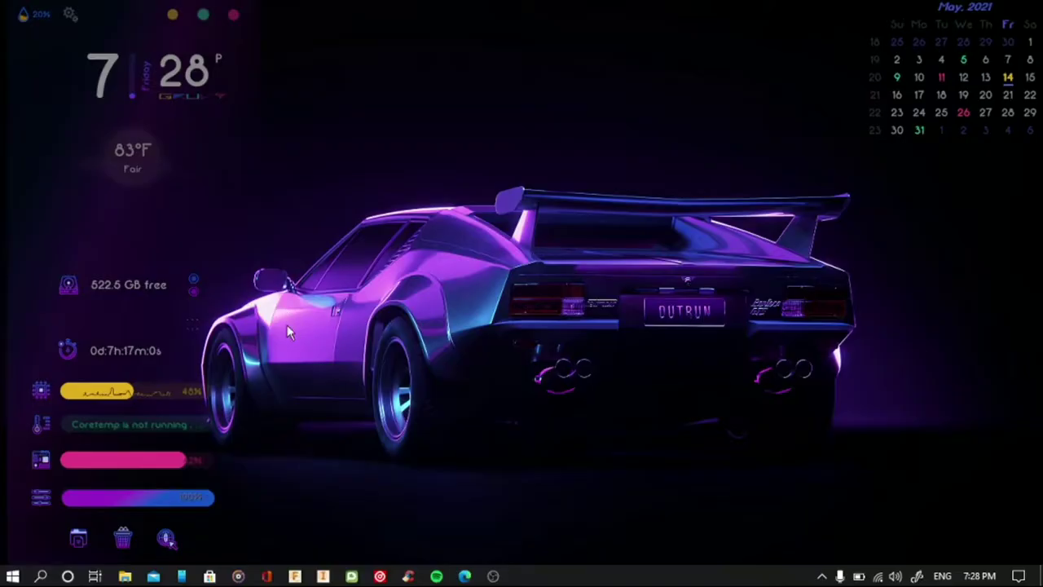
Step: Launch Edge and run a web search for 'pic pick' from the new tab page
click(464, 576)
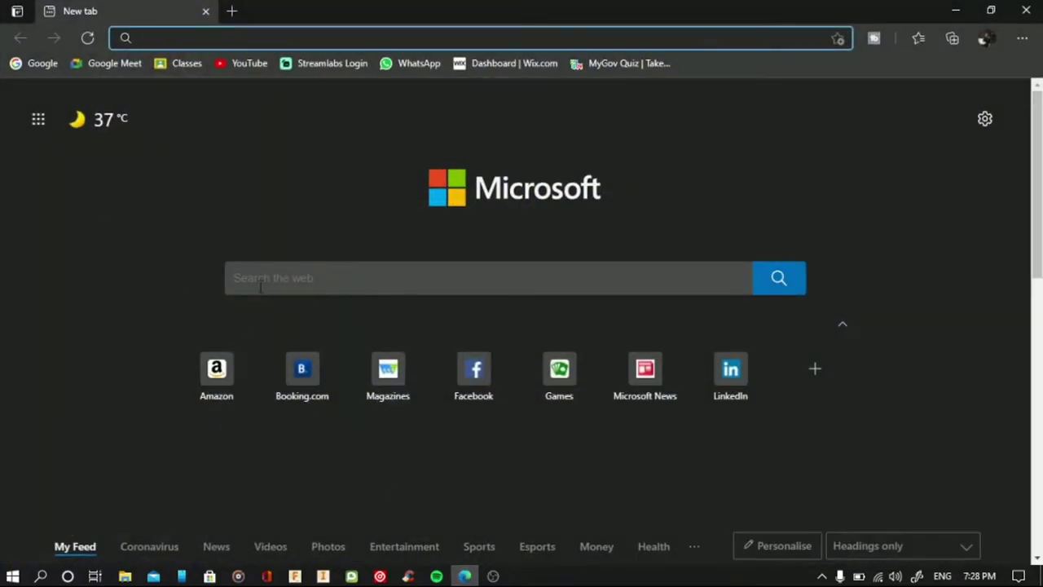
click(266, 285)
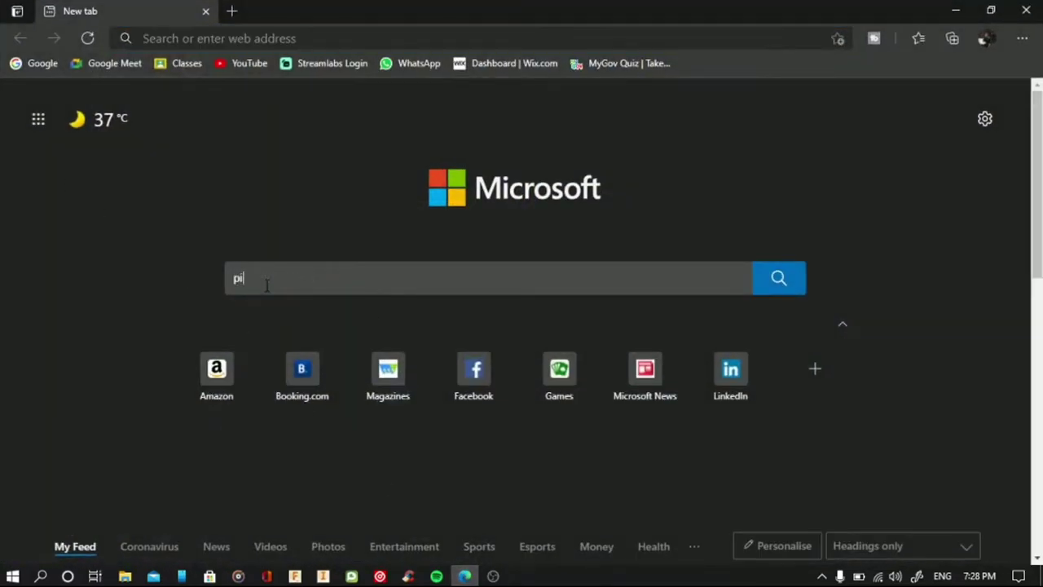
text(pic)
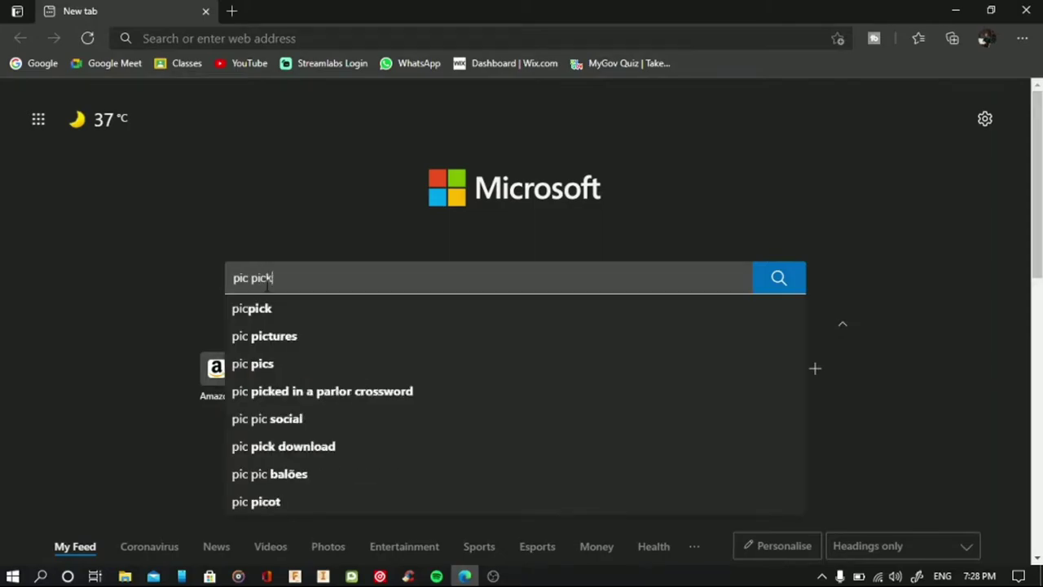
text(k)
key(Return)
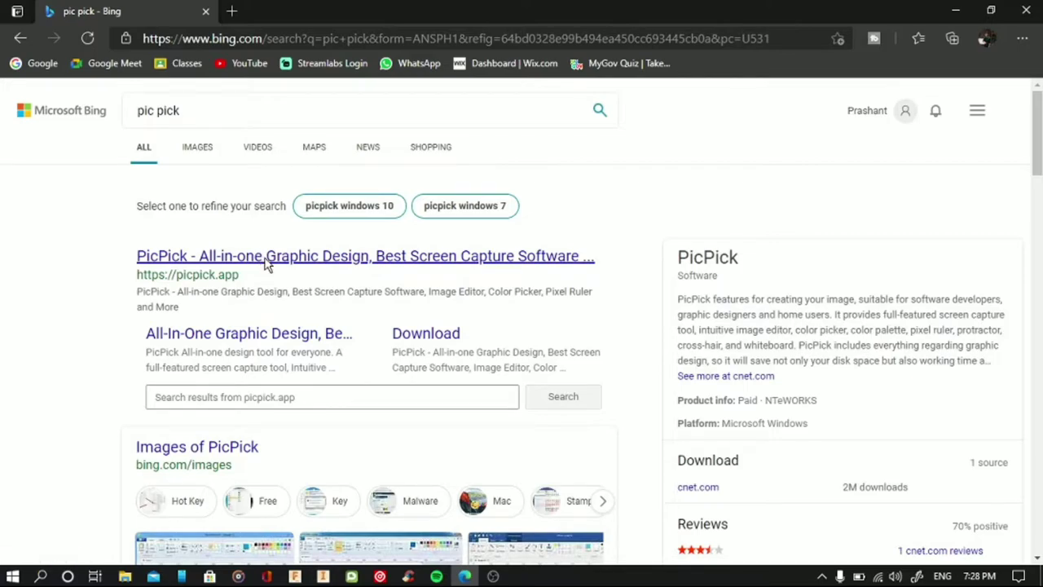
Step: Open the official PicPick website from the search results
click(263, 258)
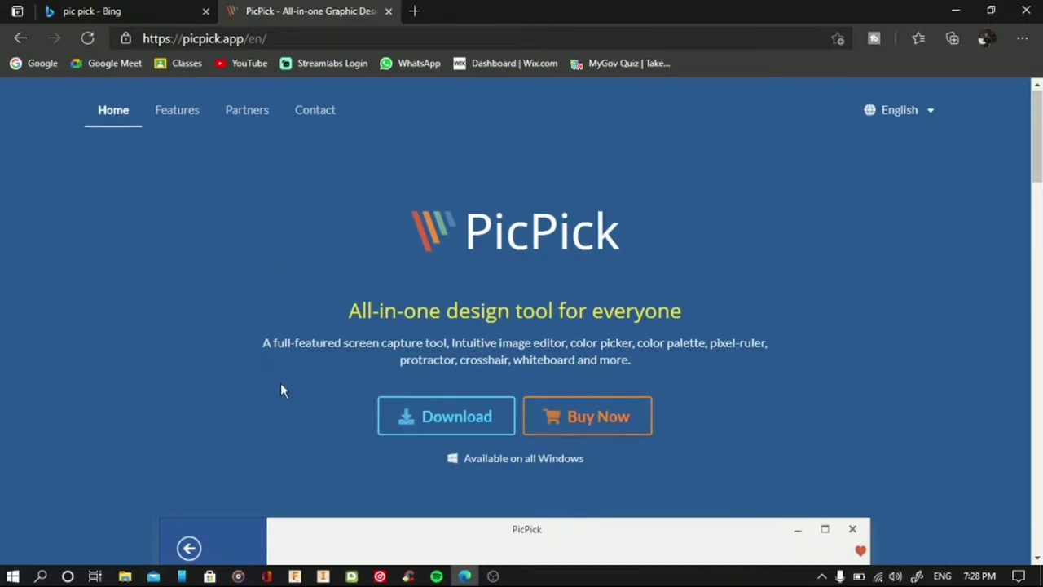
scroll(772, 391, down, 2)
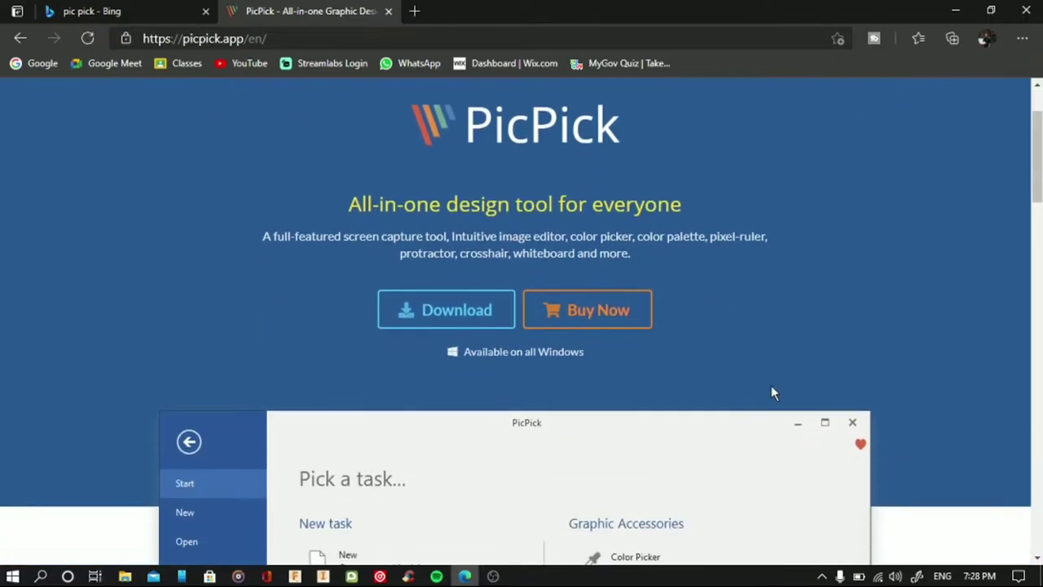
scroll(773, 392, down, 1)
scroll(772, 392, up, 2)
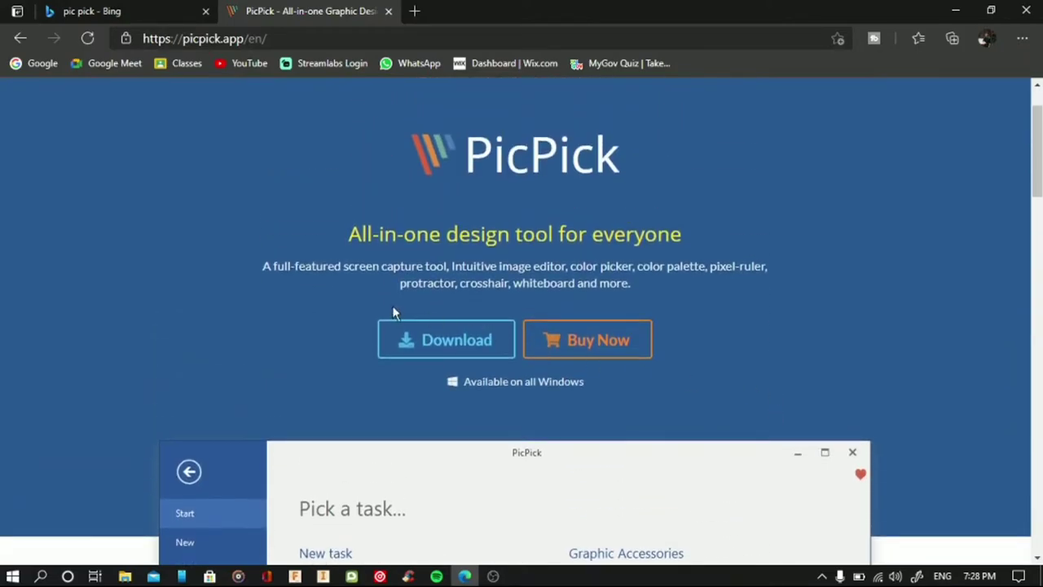
Step: Go to the PicPick download page and scroll to the free home-user version
click(445, 347)
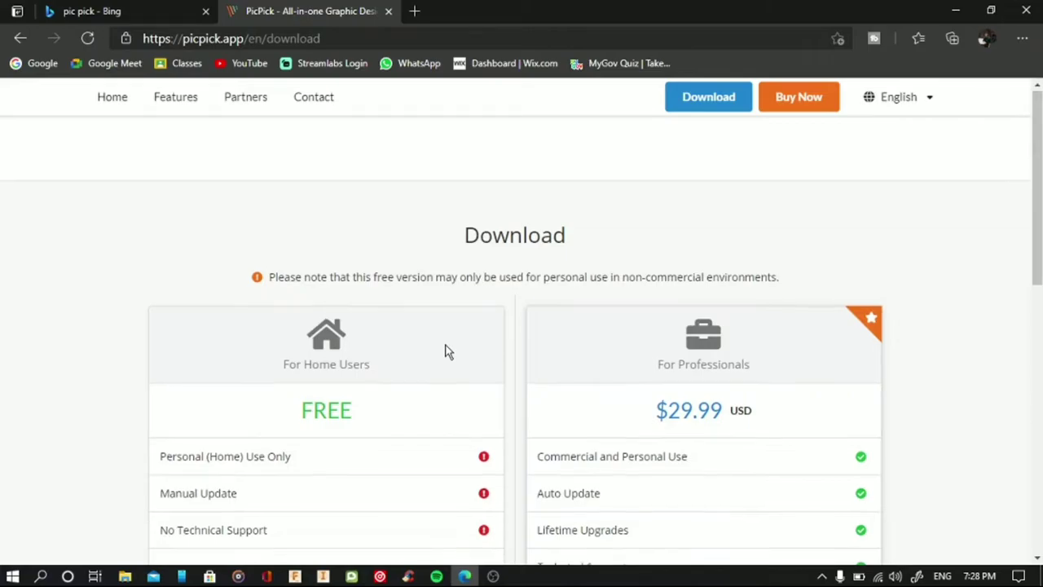
scroll(445, 351, down, 1)
scroll(445, 351, down, 1)
scroll(445, 351, down, 1)
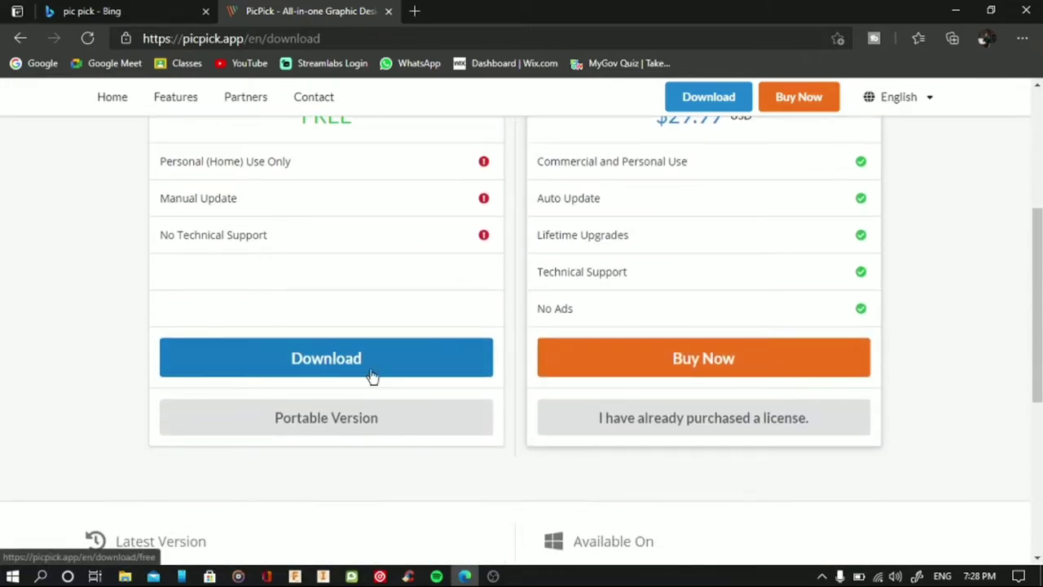
Step: Download the free version's installer, saving picpick_inst.exe into the Downloads folder
click(348, 355)
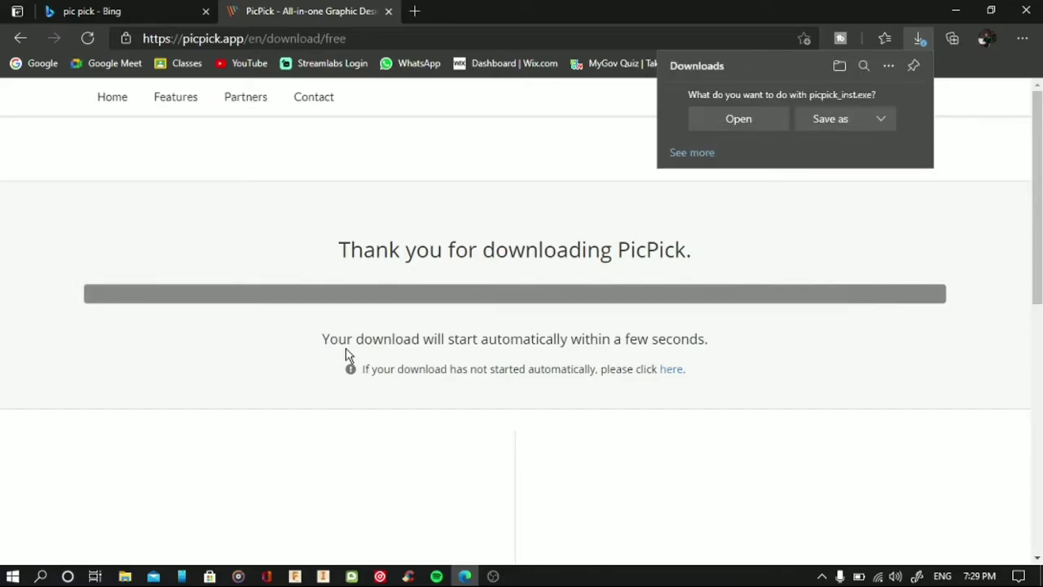
click(818, 119)
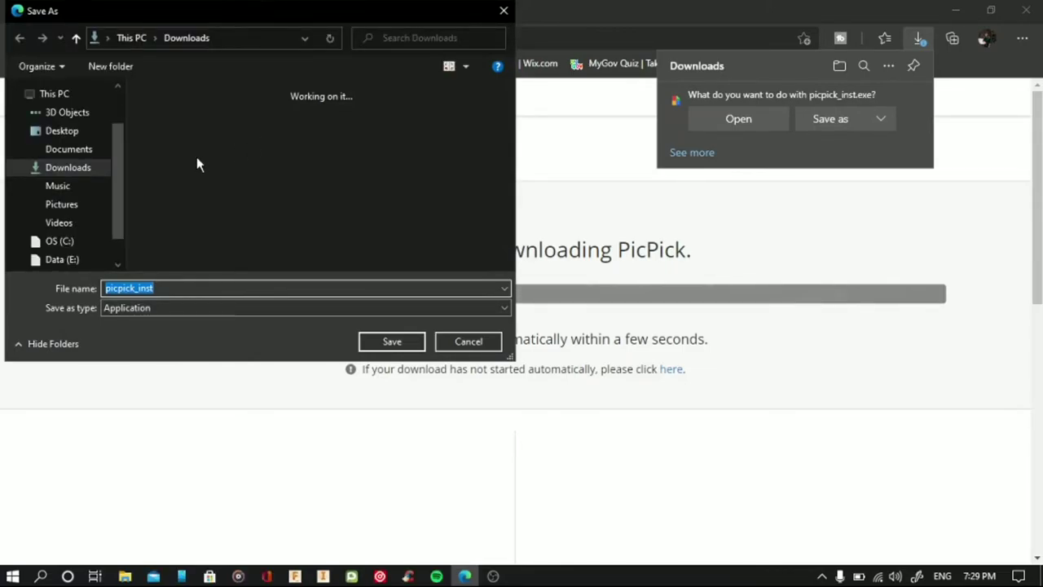
click(388, 343)
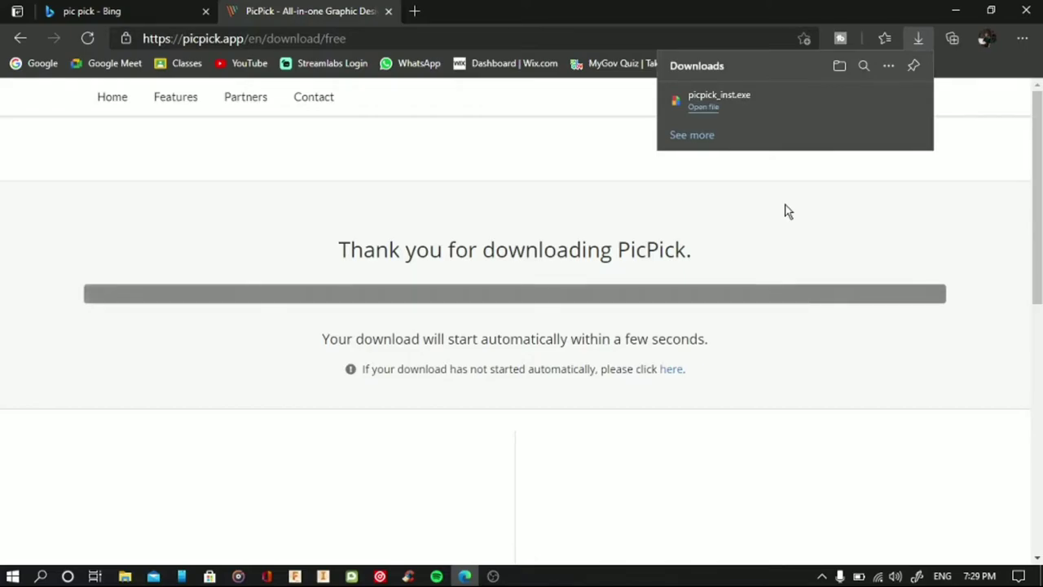
Step: Run picpick_inst.exe from the Downloads panel and close the PicPick website tab
click(700, 107)
scroll(463, 300, down, 2)
scroll(463, 300, down, 2)
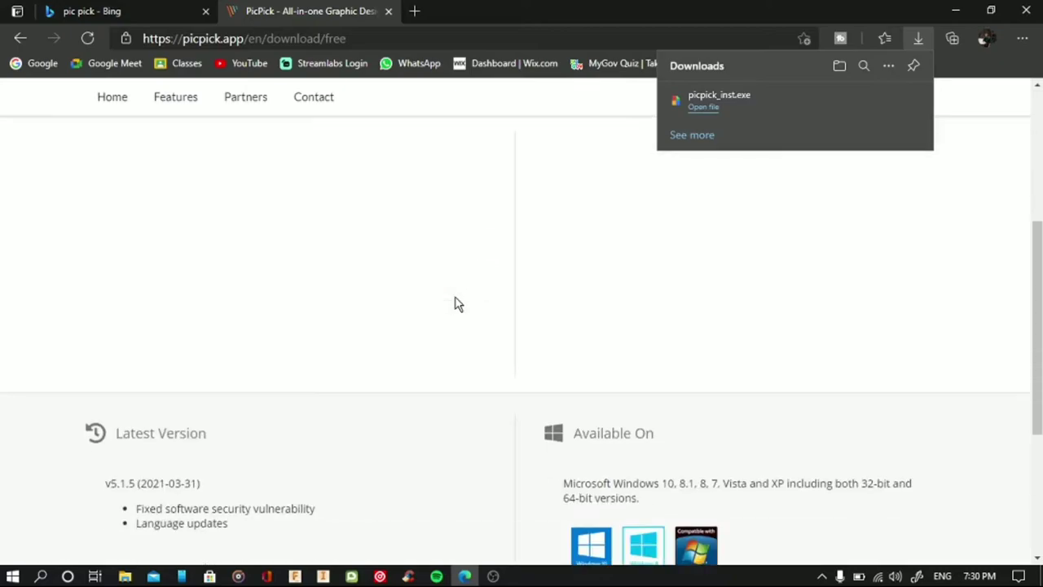
scroll(463, 303, down, 2)
scroll(463, 303, up, 6)
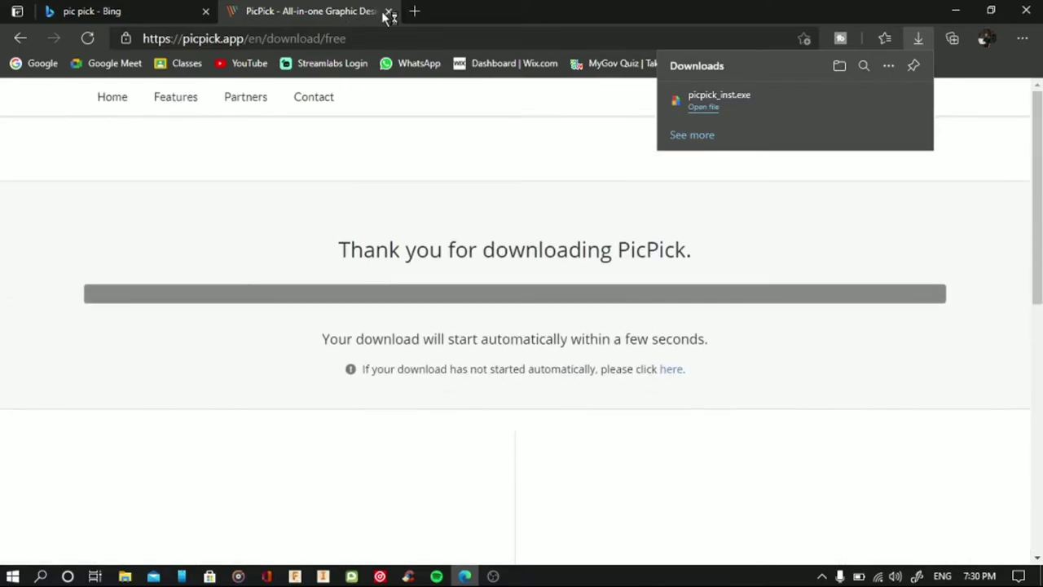
click(388, 12)
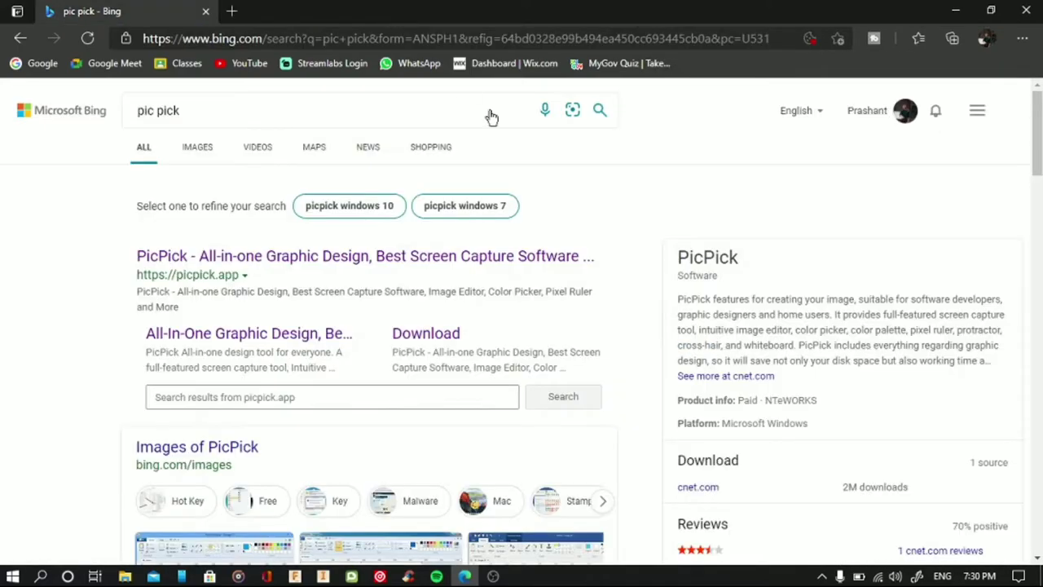
Step: Install PicPick to the default C:\Program Files (x86)\PicPick folder, accepting the license agreement
click(953, 12)
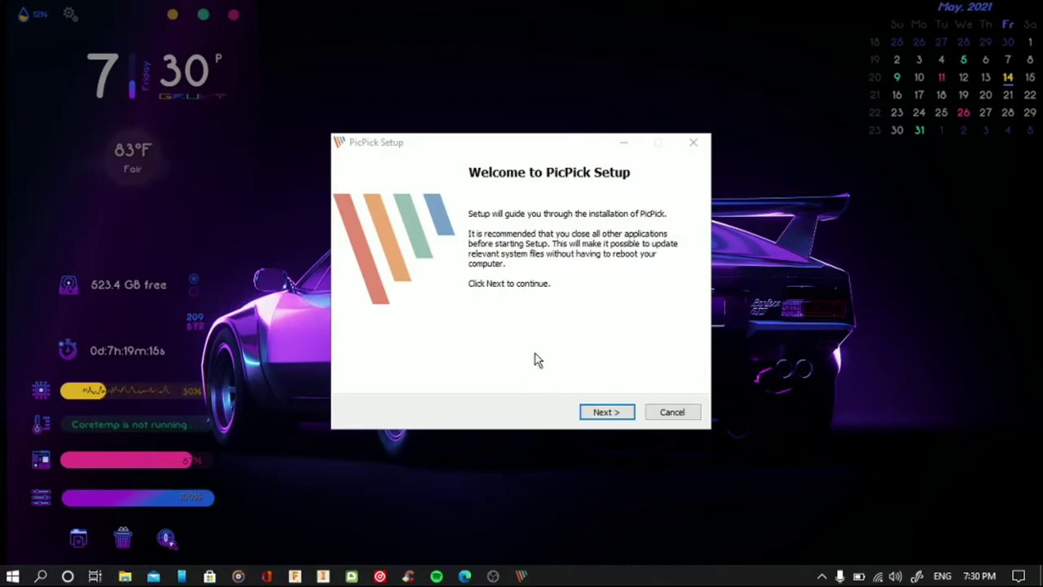
click(605, 414)
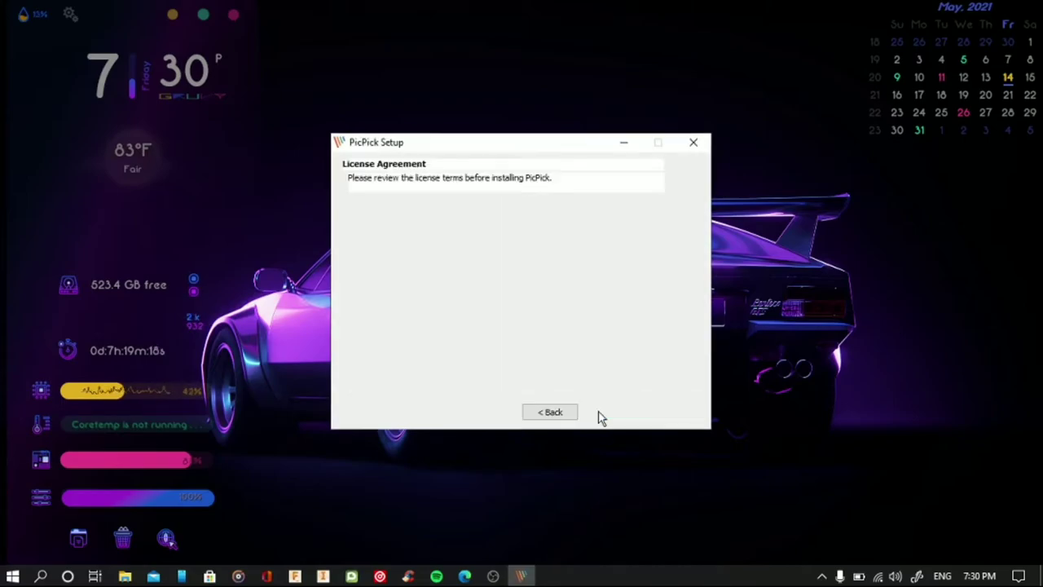
click(601, 416)
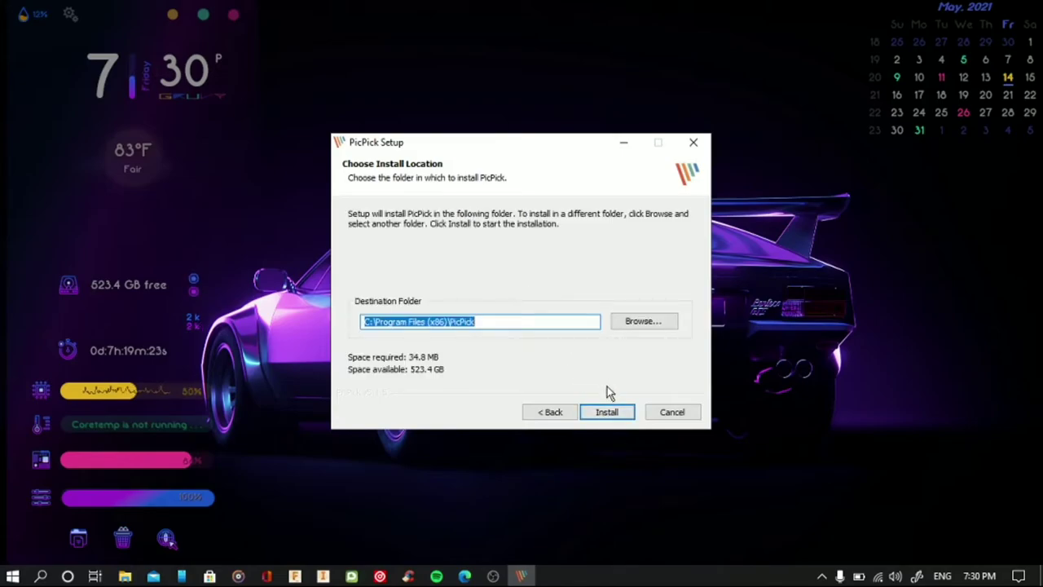
click(605, 414)
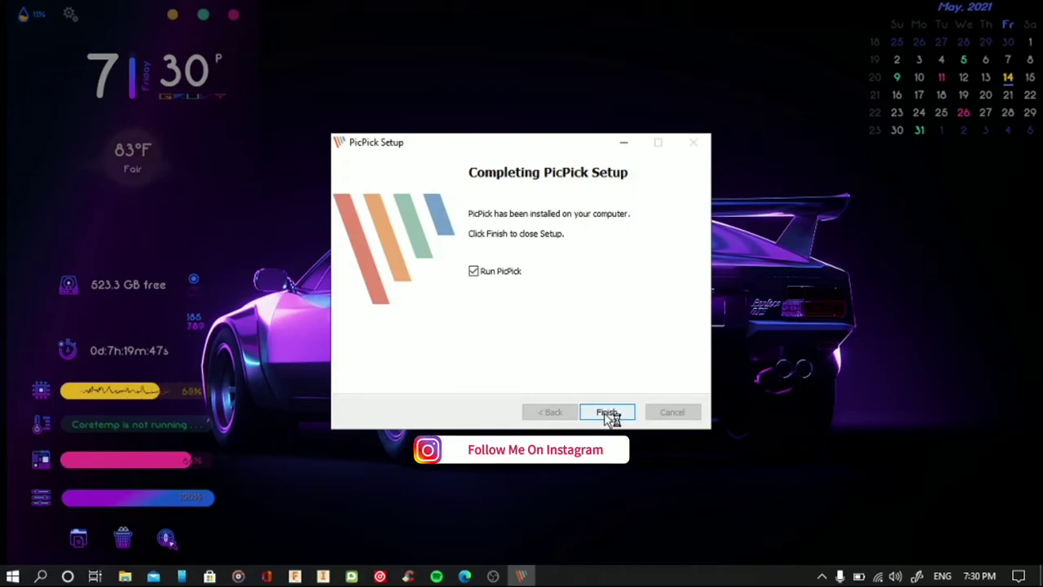
click(606, 411)
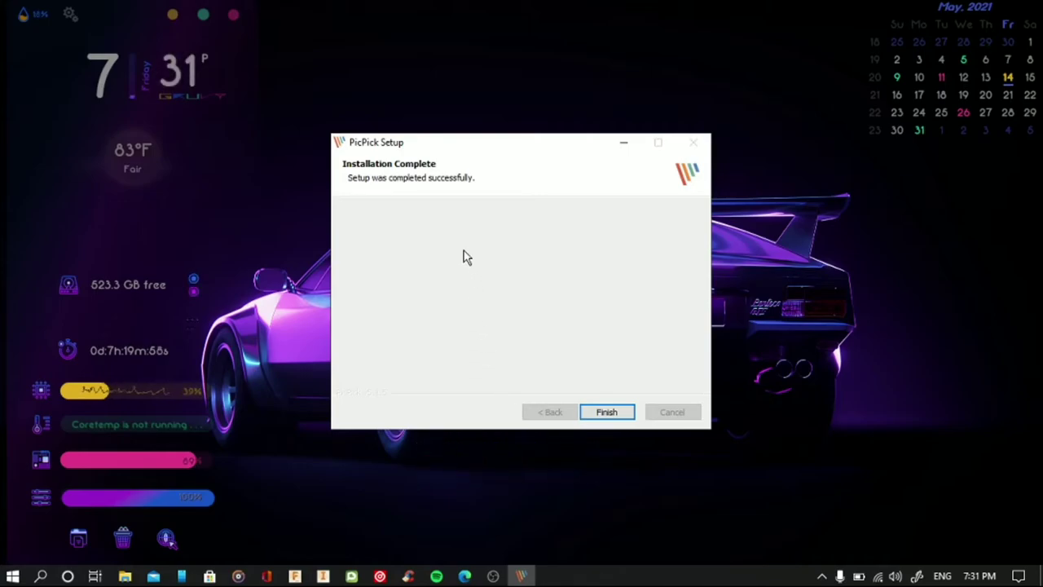
Step: Close the finished setup wizard and the PicPick readme tab in Edge
click(590, 416)
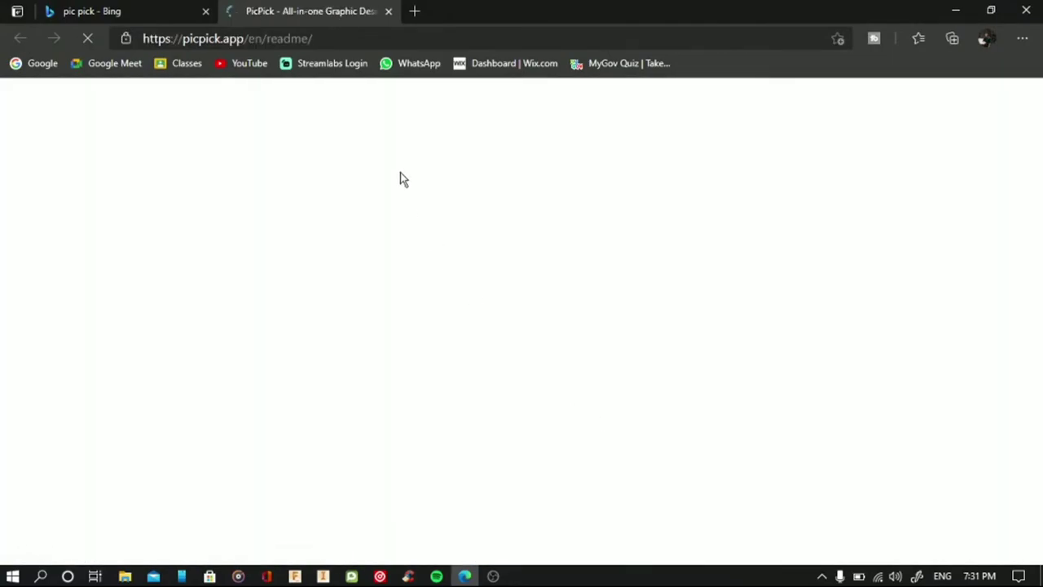
click(388, 15)
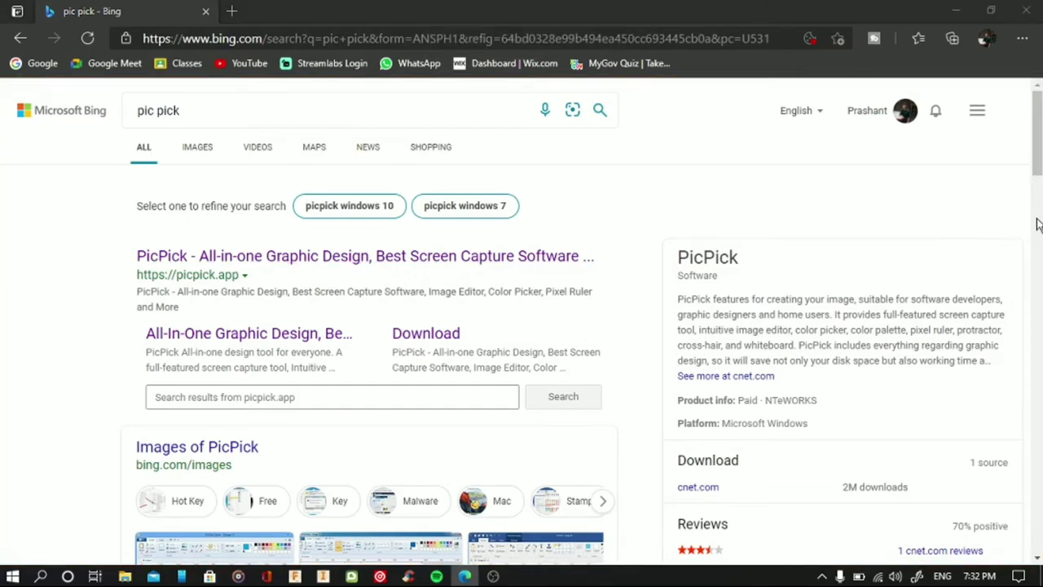
Step: Scroll the Bing 'pic pick' results down to the footer to complete the scrolling capture
scroll(1037, 224, down, 1)
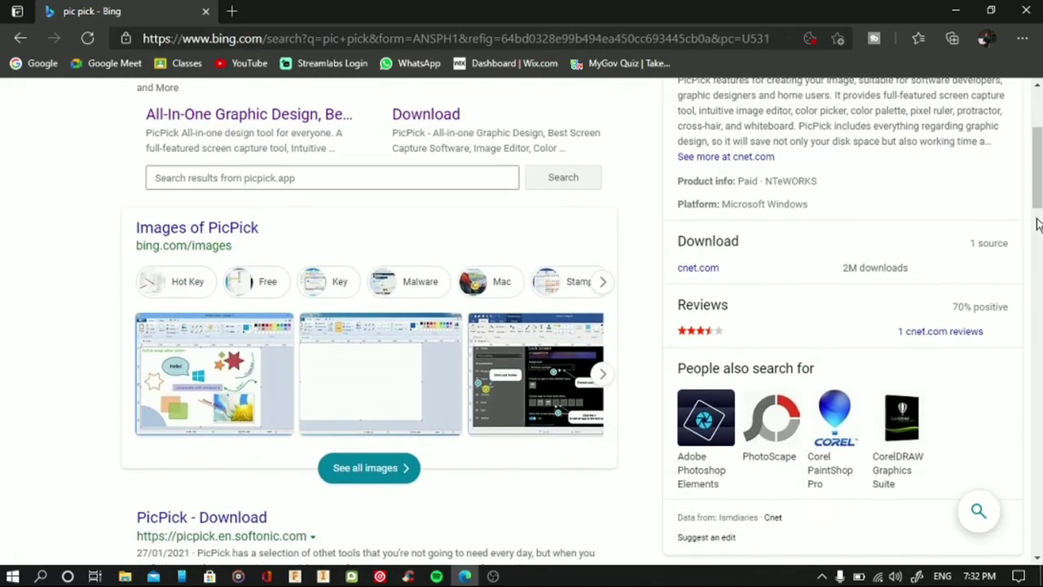
scroll(1037, 224, down, 1)
scroll(1038, 225, down, 1)
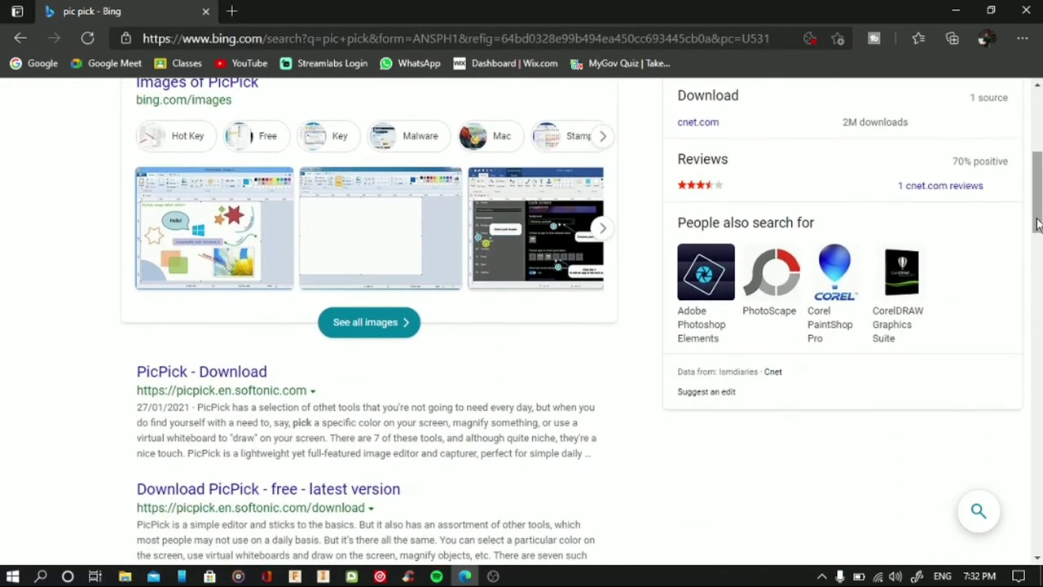
scroll(1037, 224, down, 1)
scroll(1037, 224, down, 1)
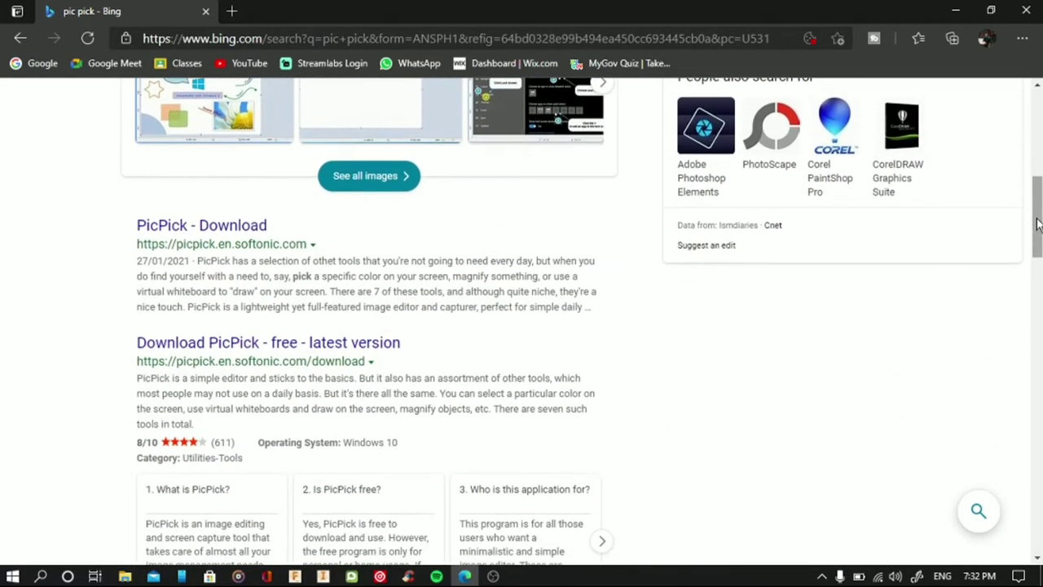
scroll(1037, 224, down, 1)
scroll(1037, 225, down, 1)
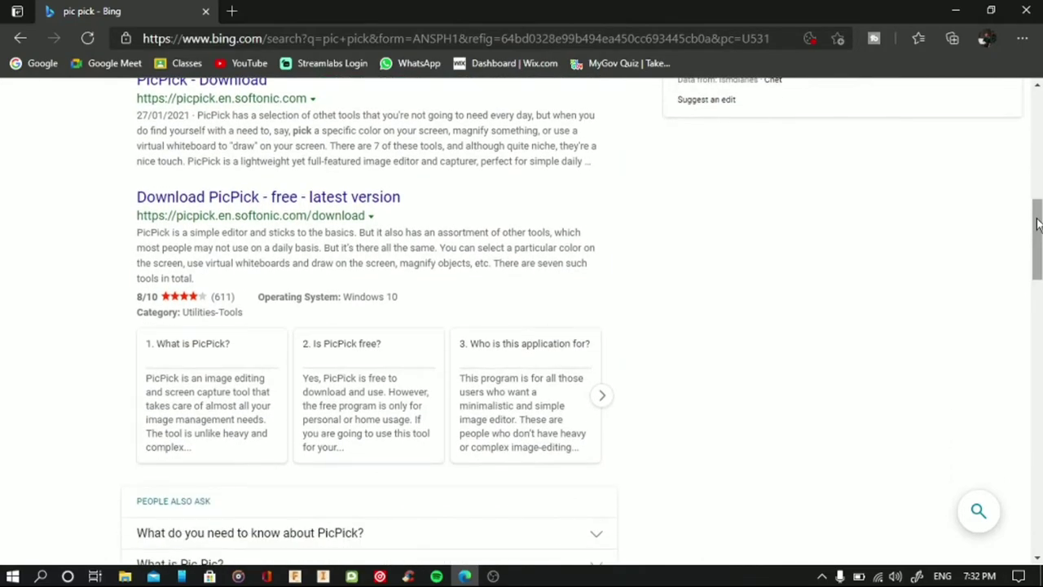
scroll(1037, 224, down, 1)
scroll(811, 303, down, 1)
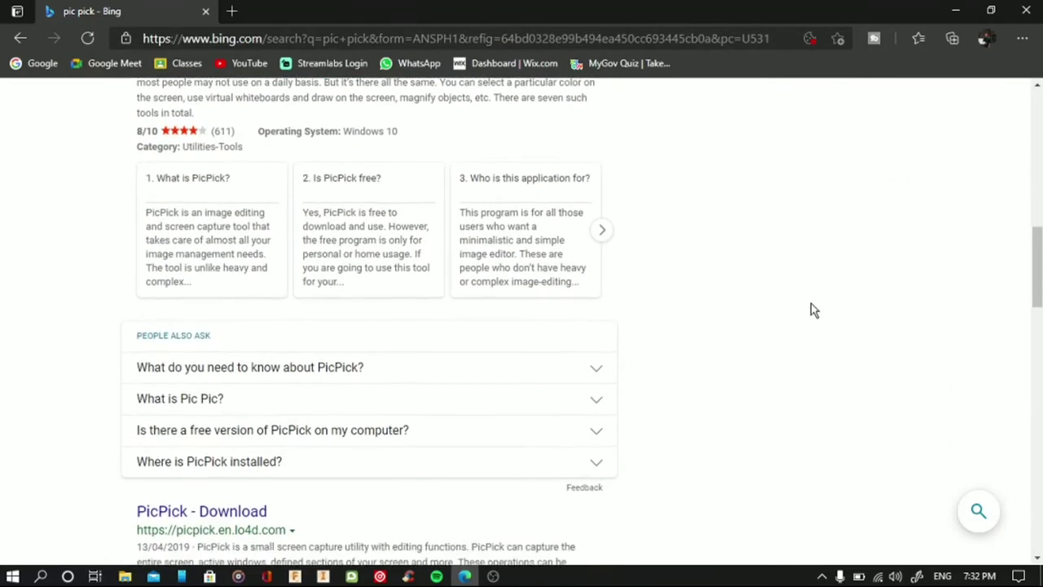
scroll(810, 303, down, 2)
scroll(811, 303, down, 1)
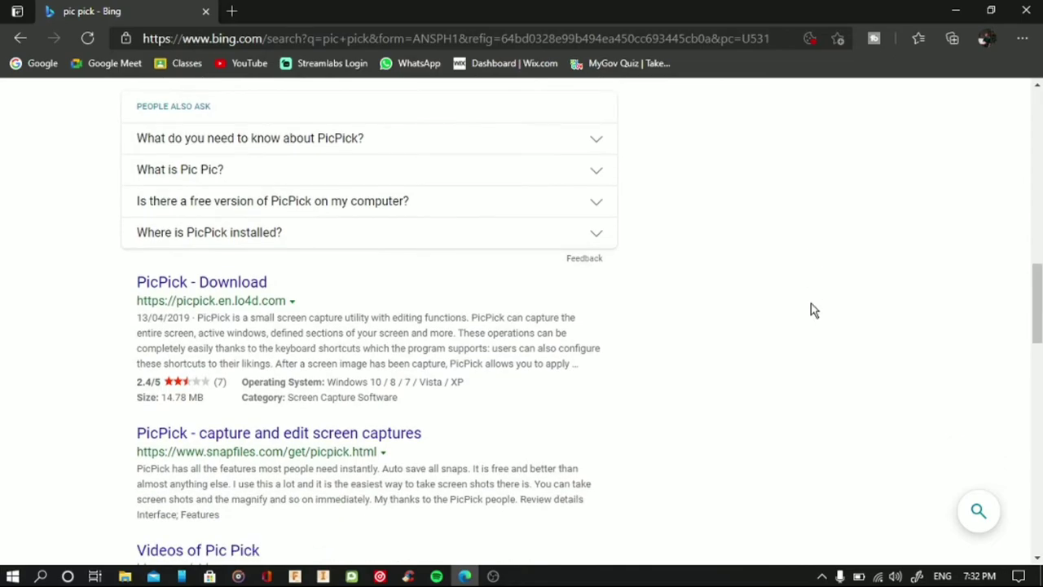
scroll(811, 310, down, 1)
scroll(811, 310, down, 1)
scroll(811, 303, down, 1)
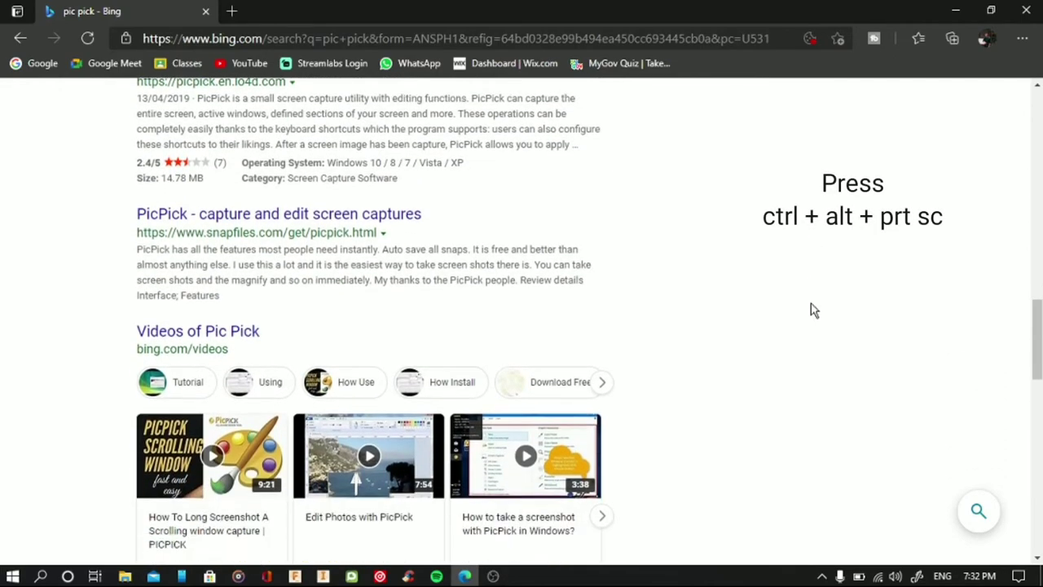
scroll(811, 304, down, 1)
scroll(811, 309, down, 1)
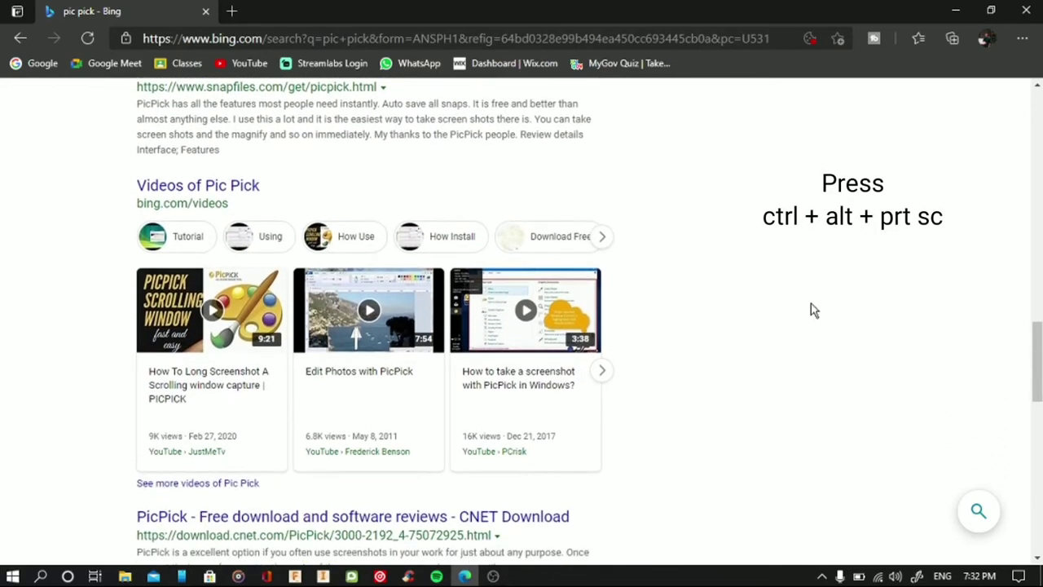
scroll(810, 310, down, 1)
scroll(811, 310, down, 1)
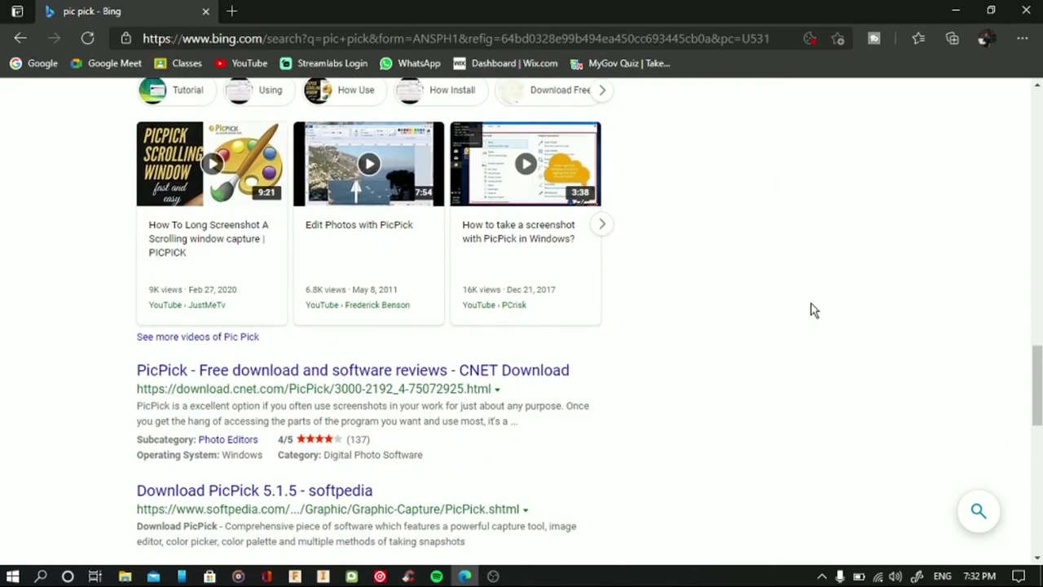
scroll(811, 310, down, 1)
scroll(810, 310, down, 1)
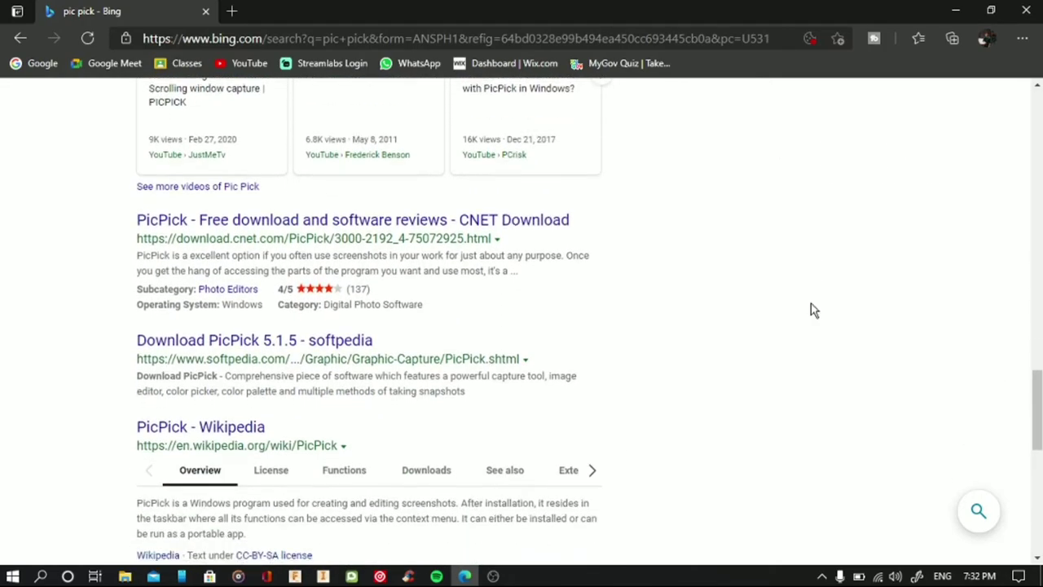
scroll(810, 309, down, 1)
scroll(811, 310, down, 1)
scroll(811, 309, down, 1)
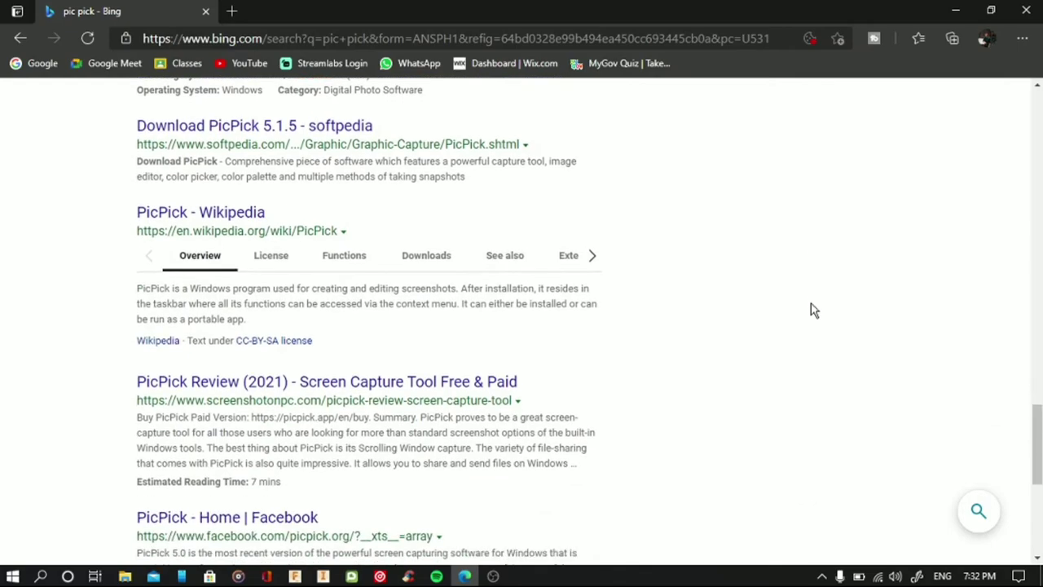
scroll(811, 310, down, 1)
scroll(811, 309, down, 1)
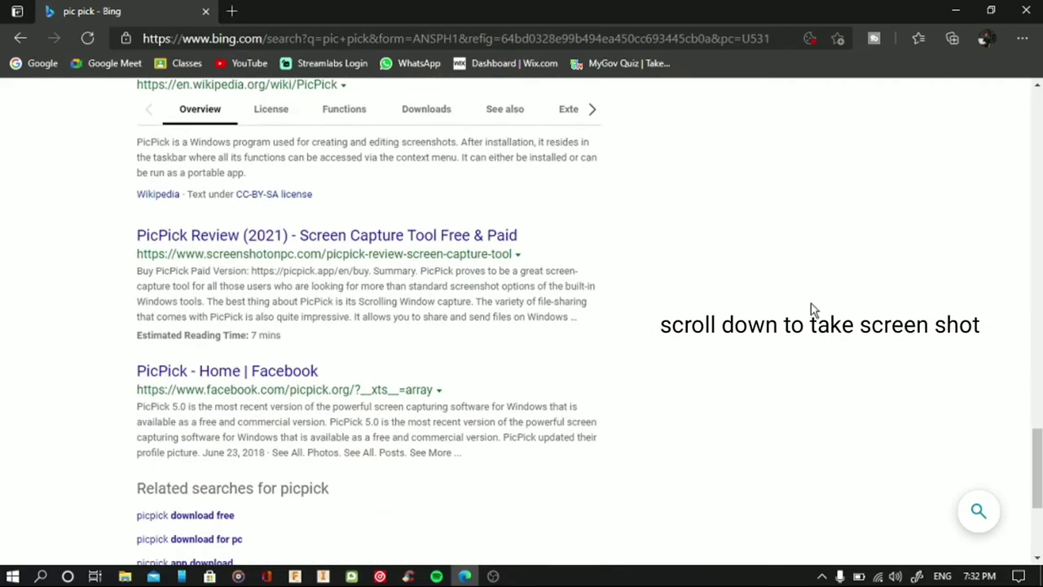
scroll(811, 310, down, 1)
scroll(810, 310, down, 1)
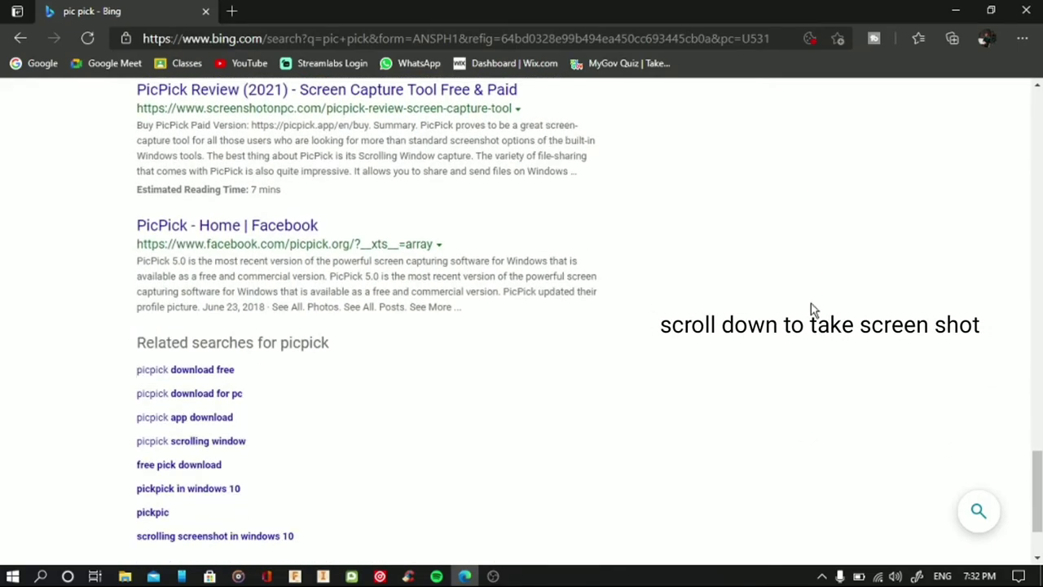
scroll(811, 309, down, 1)
scroll(811, 310, down, 1)
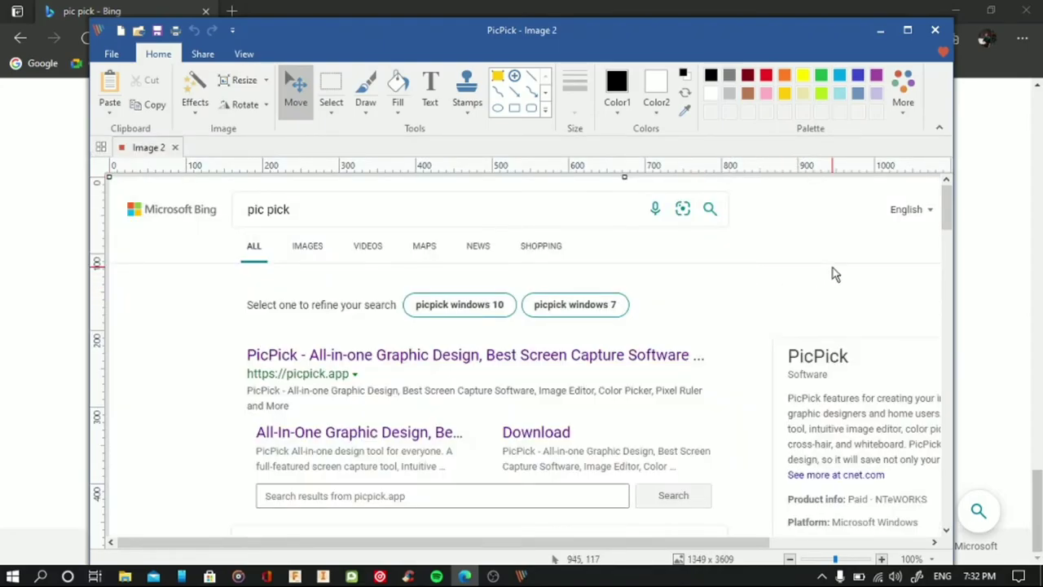
Step: Scroll down through the 1349 x 3609 Image 2 capture and back toward the top
scroll(607, 308, down, 4)
scroll(607, 308, down, 4)
scroll(607, 308, down, 4)
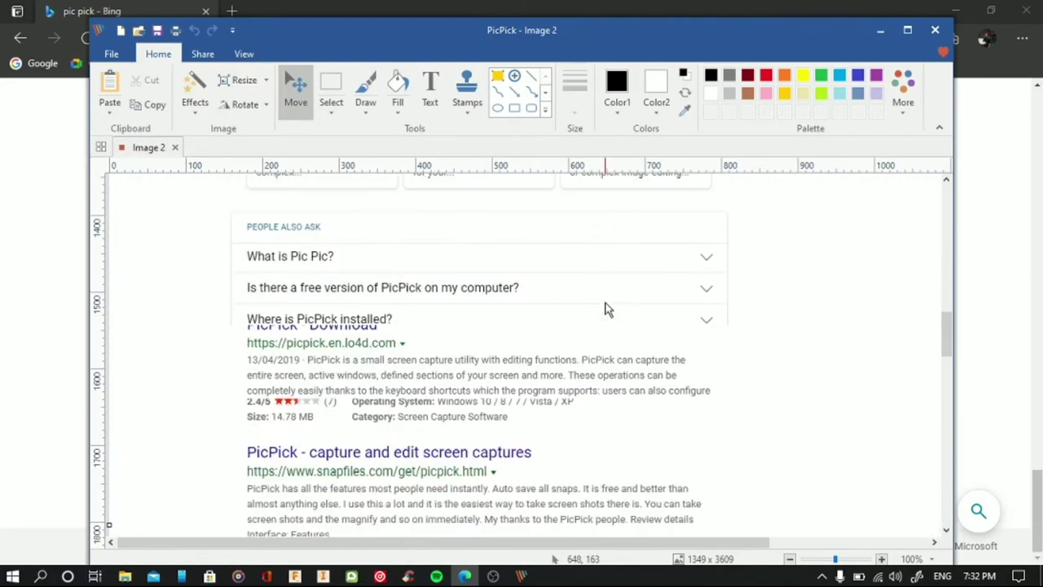
scroll(607, 308, down, 4)
scroll(607, 308, down, 4)
scroll(607, 308, down, 4)
scroll(607, 308, down, 7)
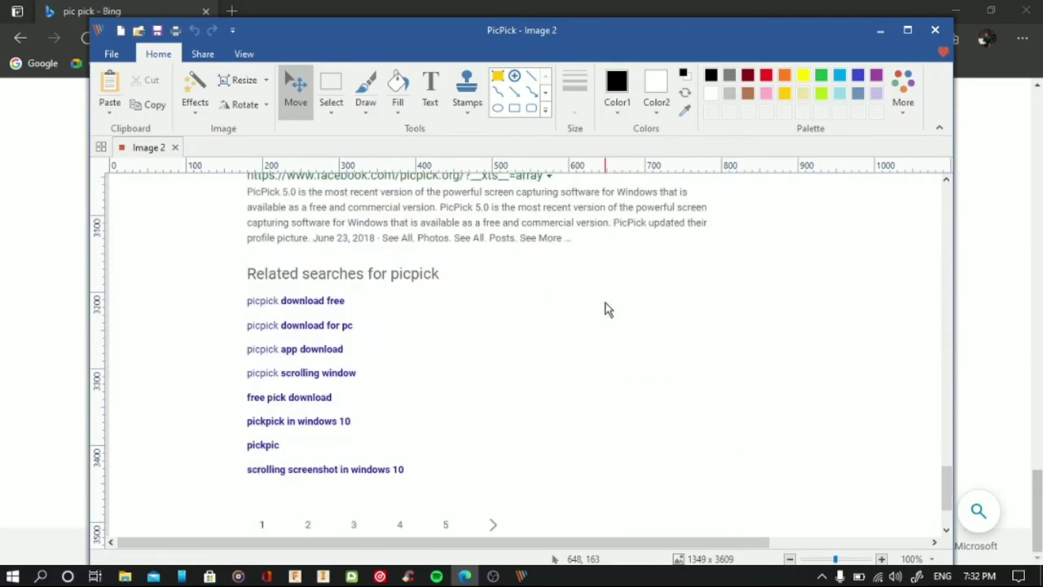
scroll(607, 308, up, 3)
scroll(607, 308, up, 14)
scroll(607, 308, up, 11)
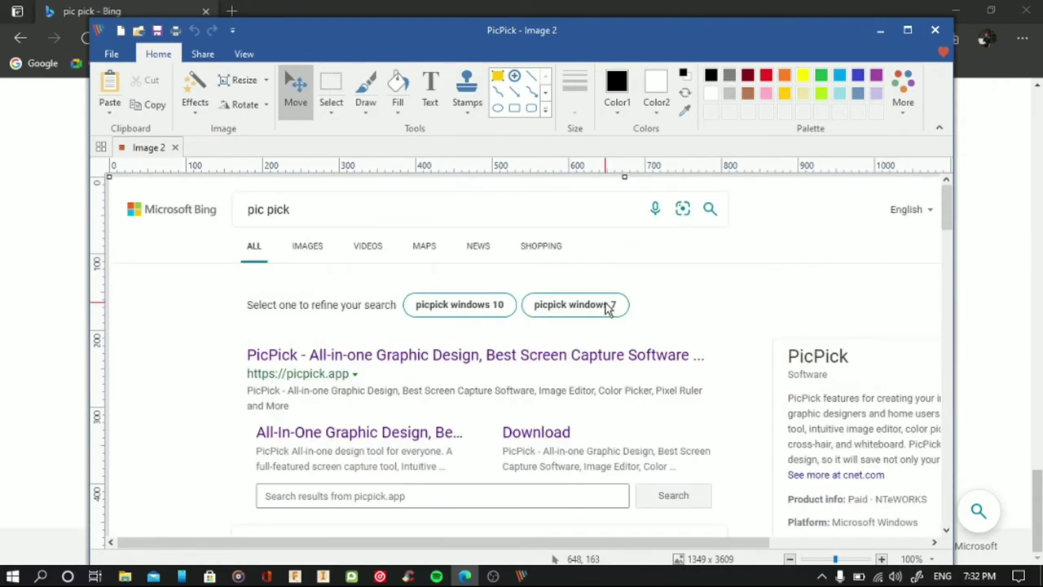
Step: Start a Save As of Image 2 as a JPEG image file
click(115, 53)
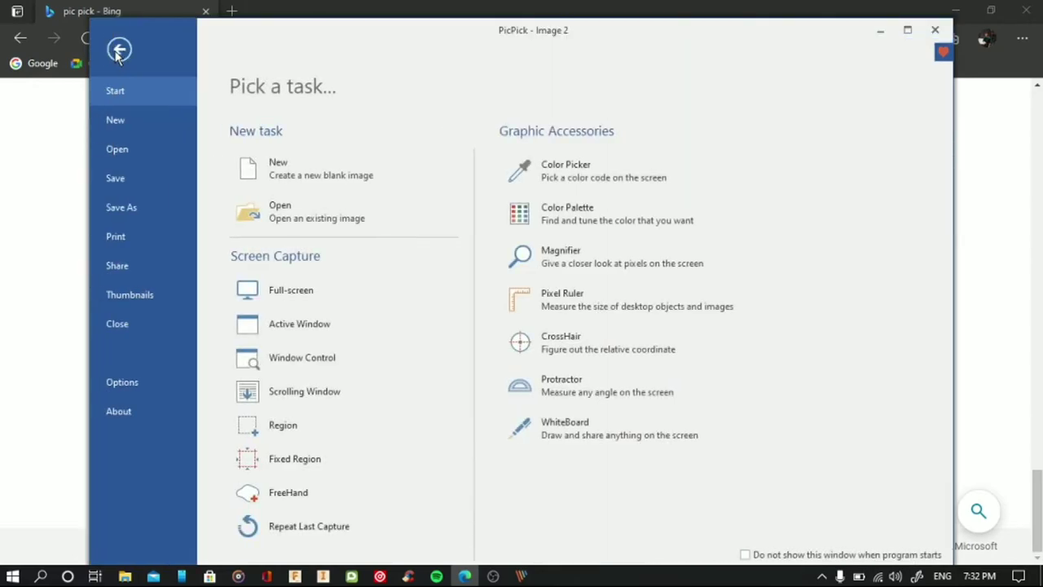
click(123, 204)
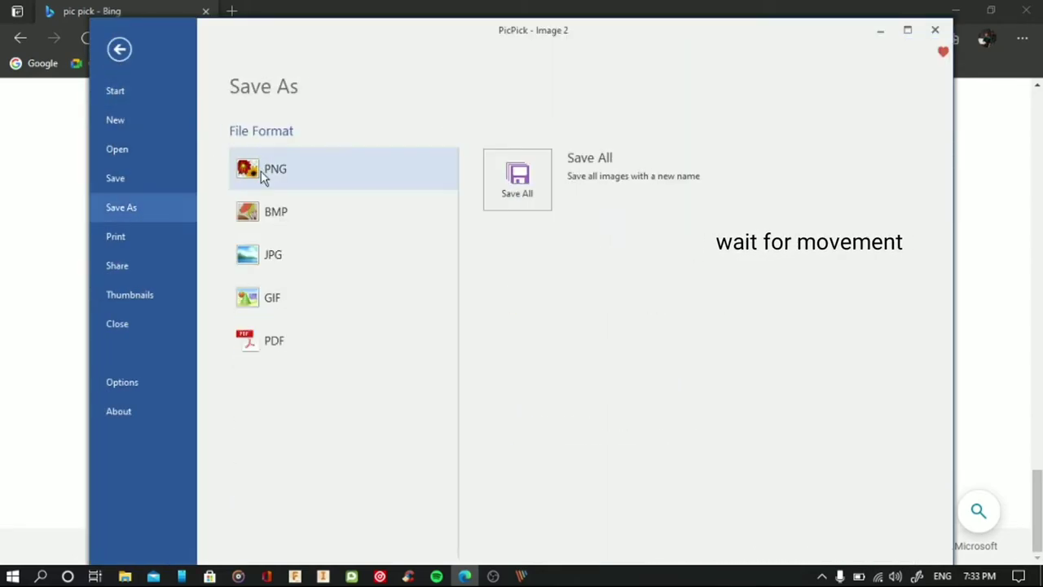
click(274, 259)
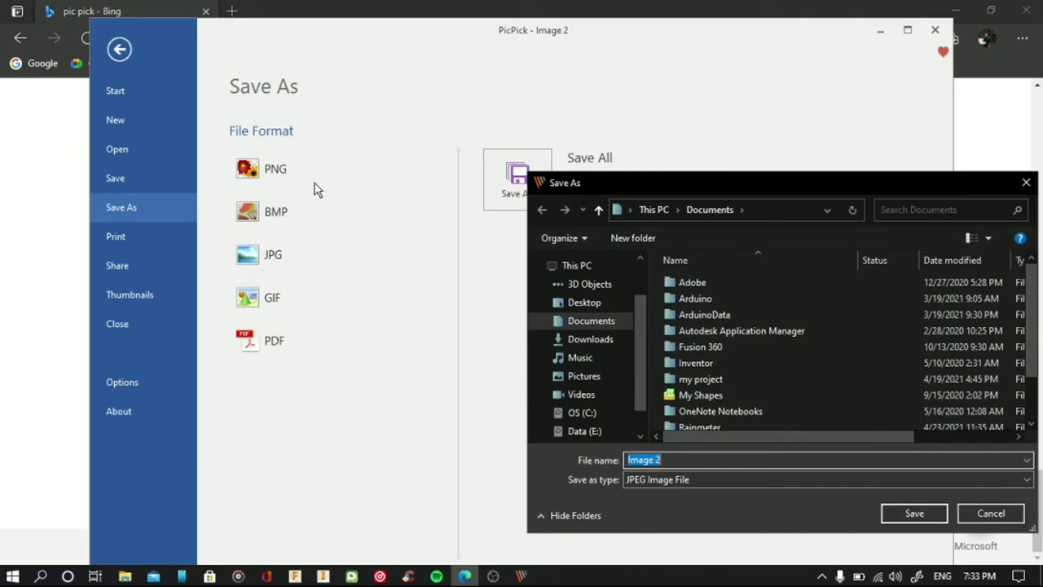
Step: Save the capture as 'scrolling screenshot' JPG in the Downloads folder
click(594, 340)
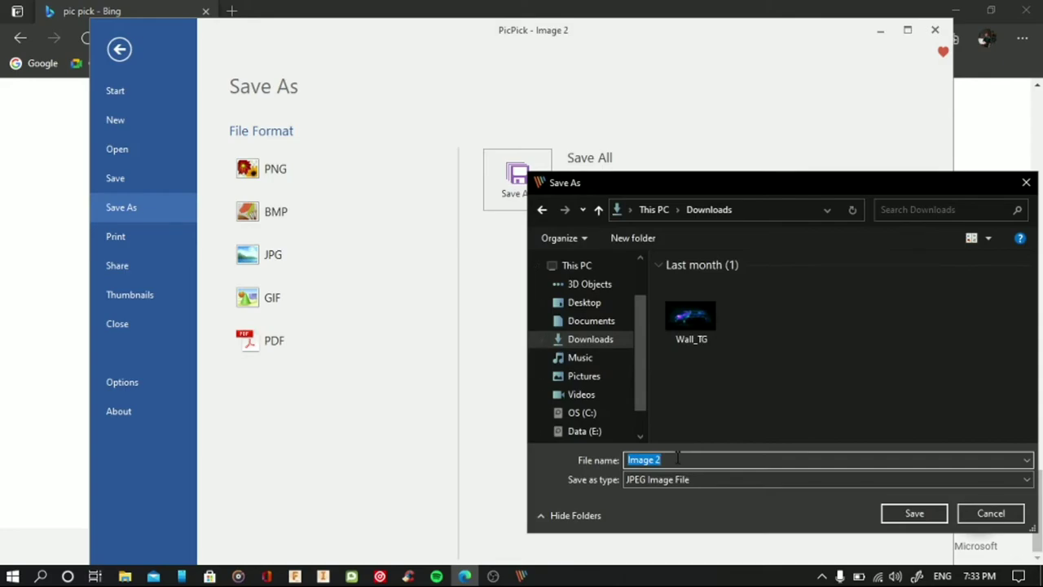
text(scrolling screenshot)
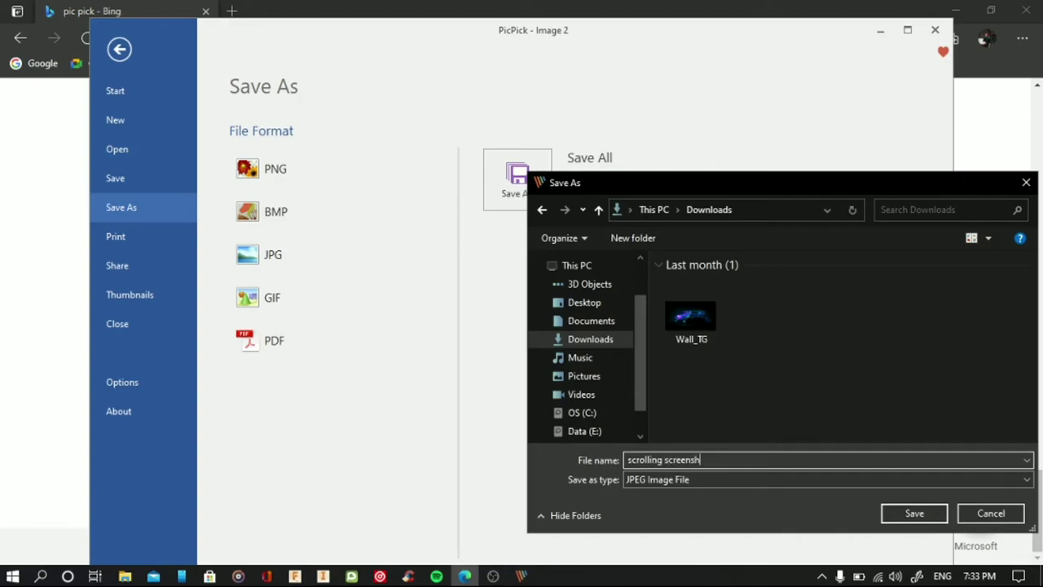
click(914, 515)
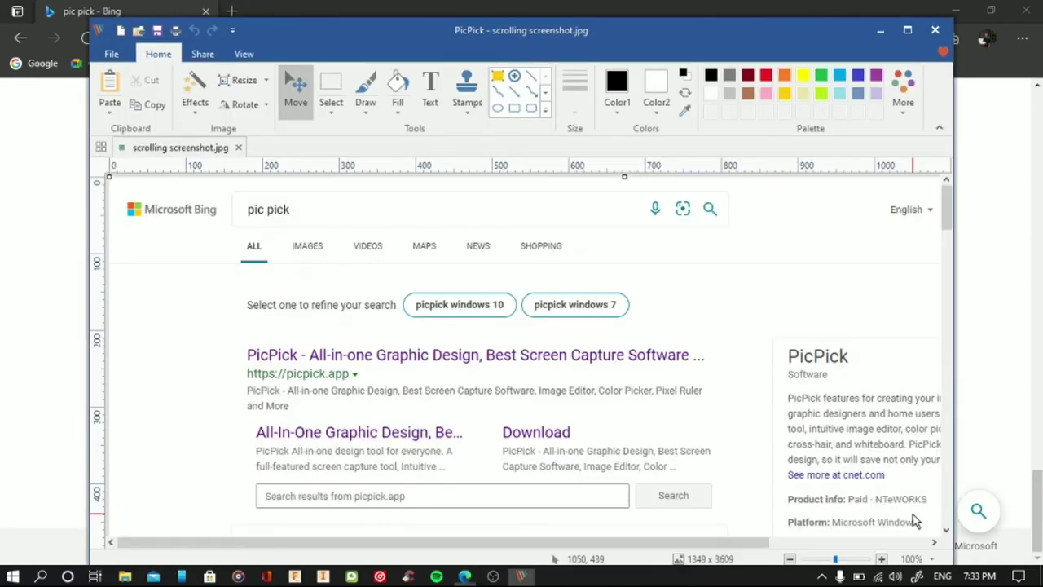
Step: Close PicPick and Edge, then bring up File Explorer
click(935, 31)
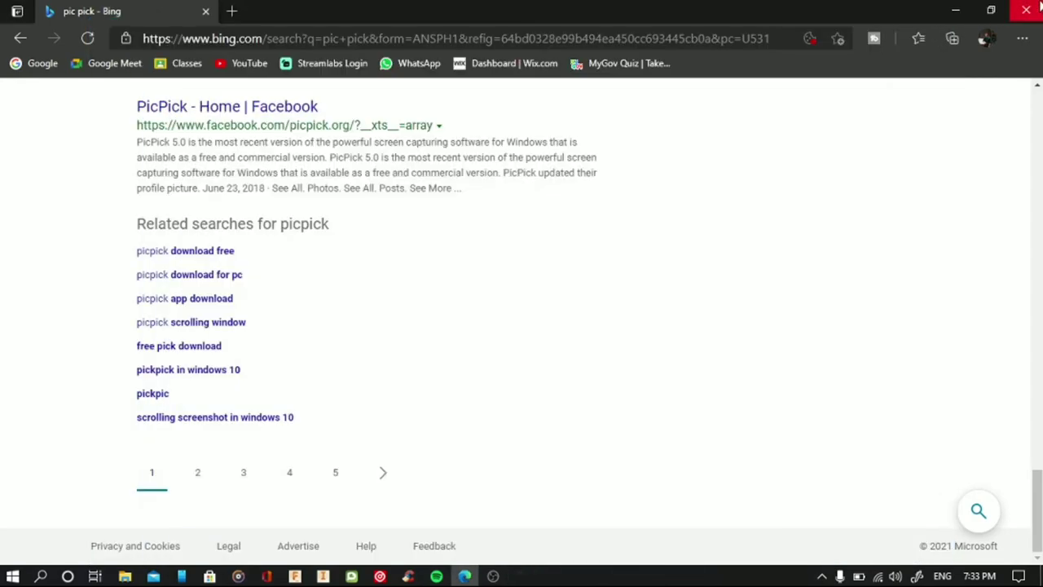
click(1028, 11)
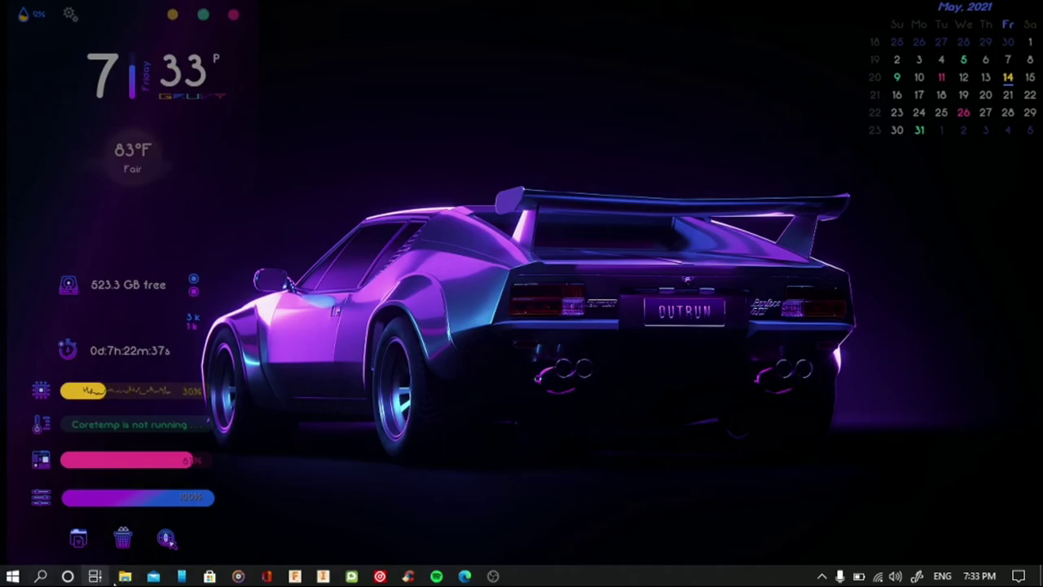
click(124, 576)
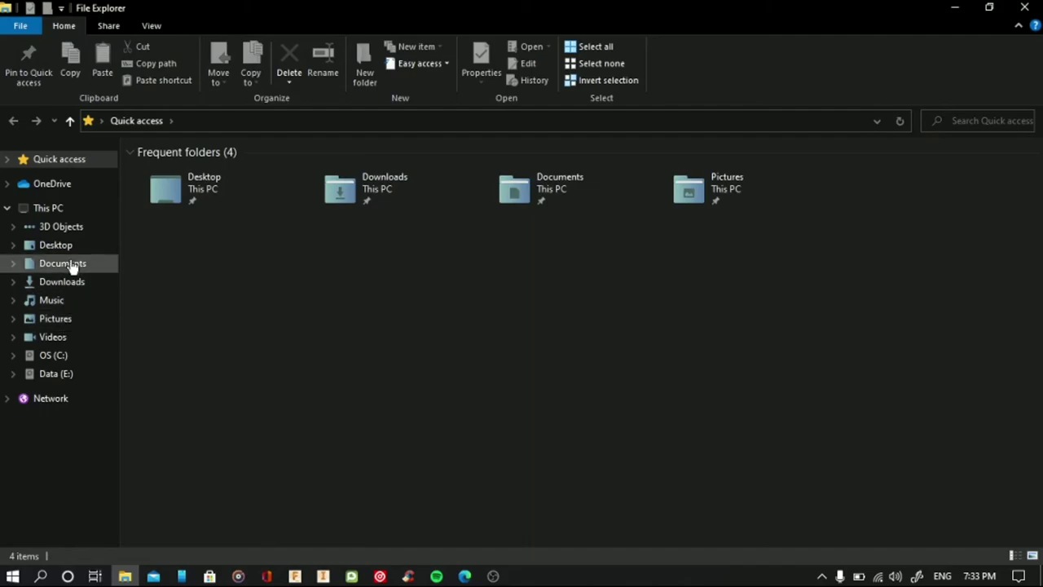
Step: Open the Downloads folder and select the scrolling screenshot.jpg file
click(75, 291)
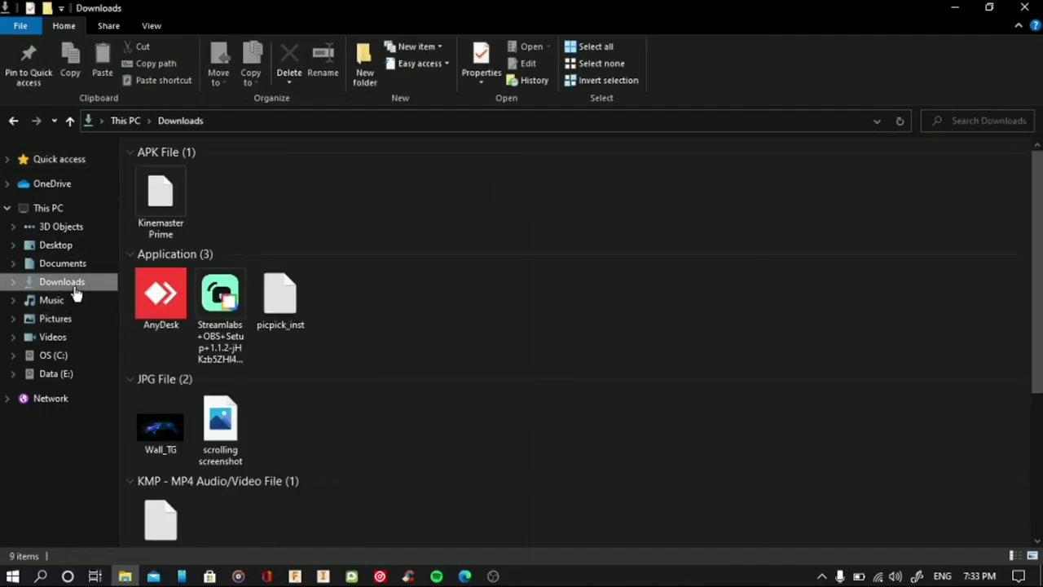
scroll(393, 343, down, 2)
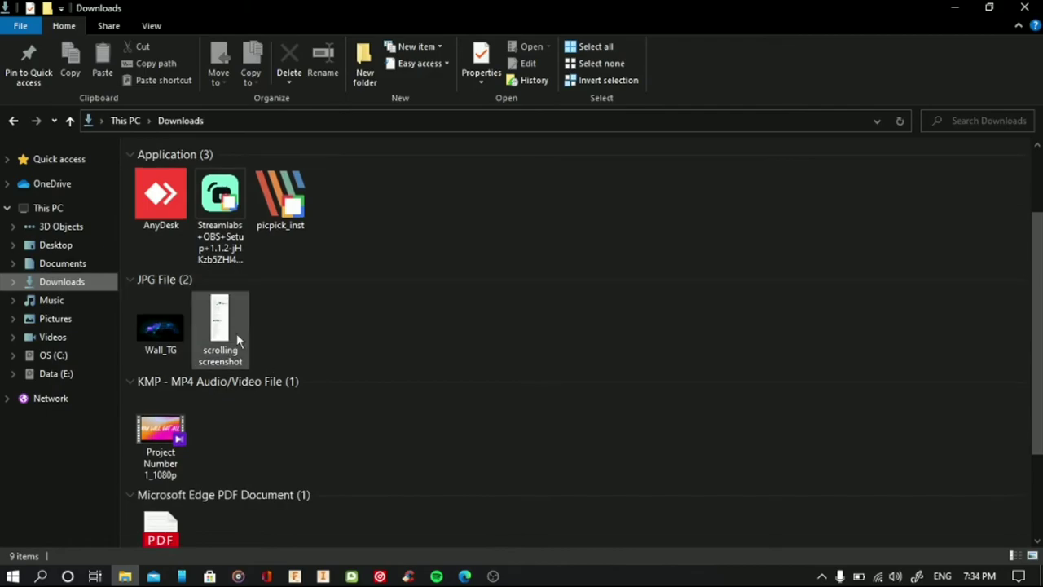
click(227, 331)
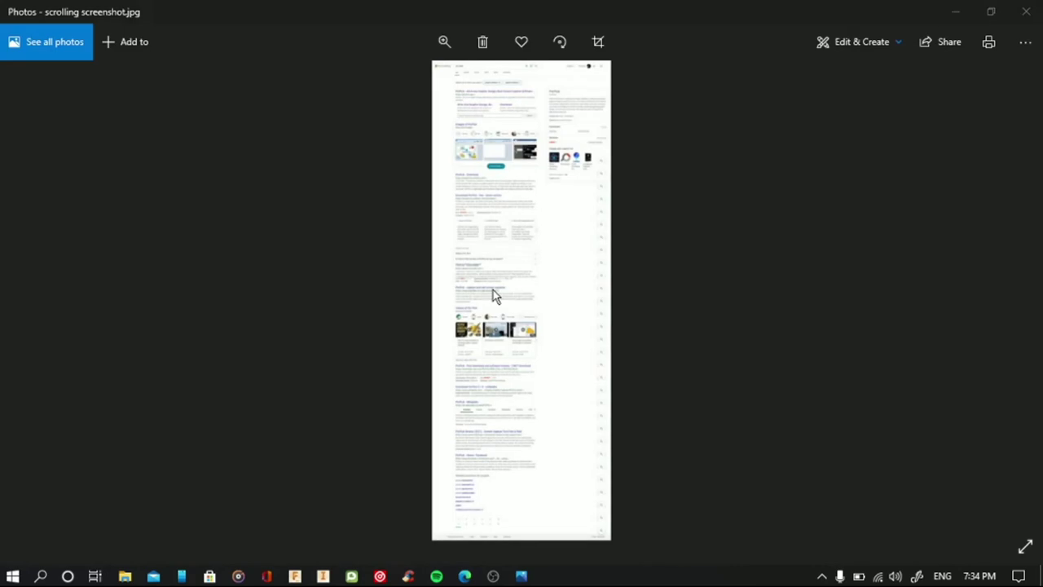
Step: Zoom into the capture and pan down to the related searches and footer
scroll(513, 227, up, 2)
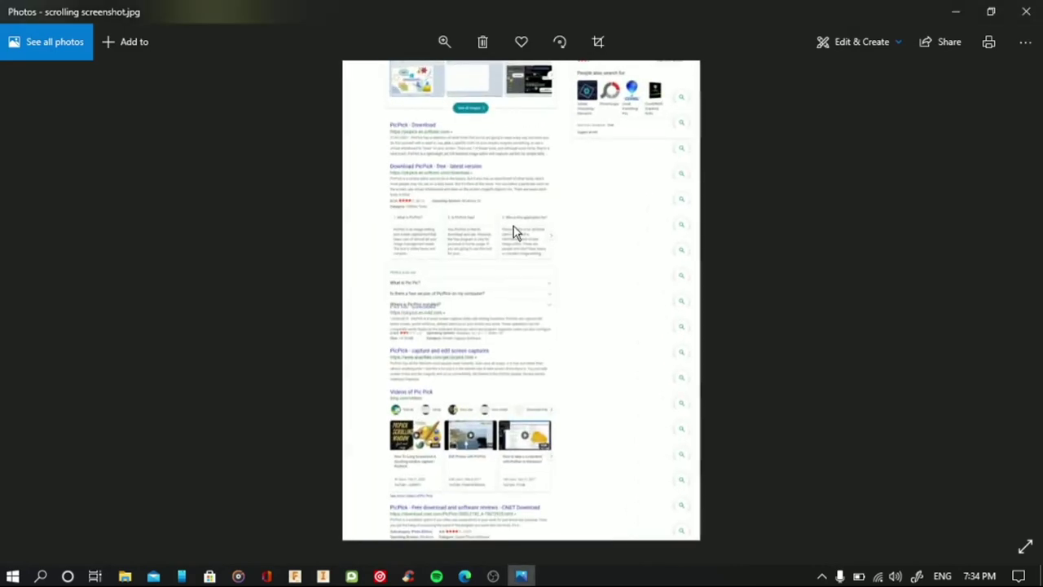
drag(543, 284, 529, 123)
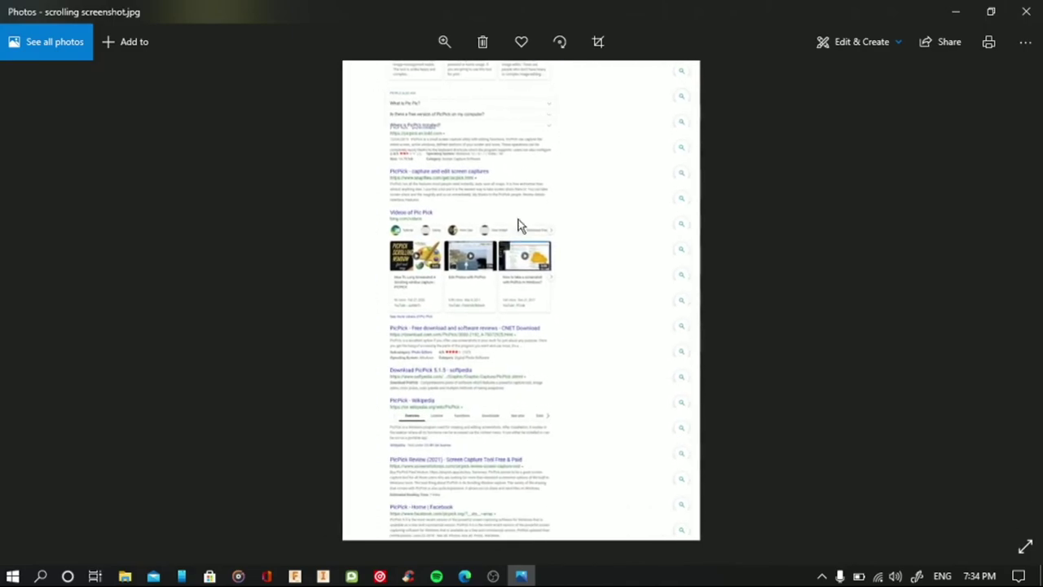
drag(518, 219, 529, 70)
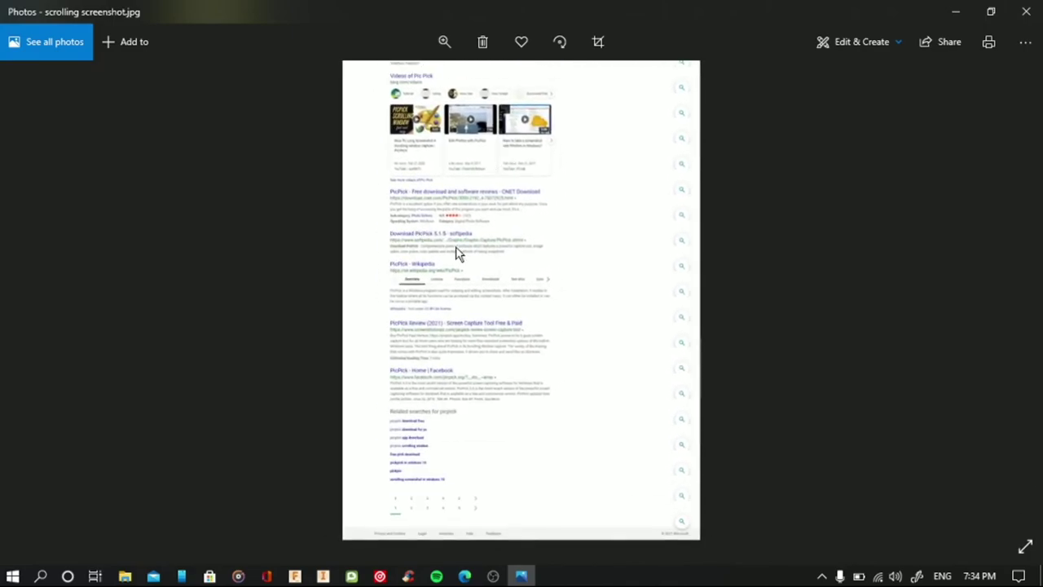
scroll(456, 252, up, 2)
scroll(456, 253, up, 1)
scroll(456, 253, up, 2)
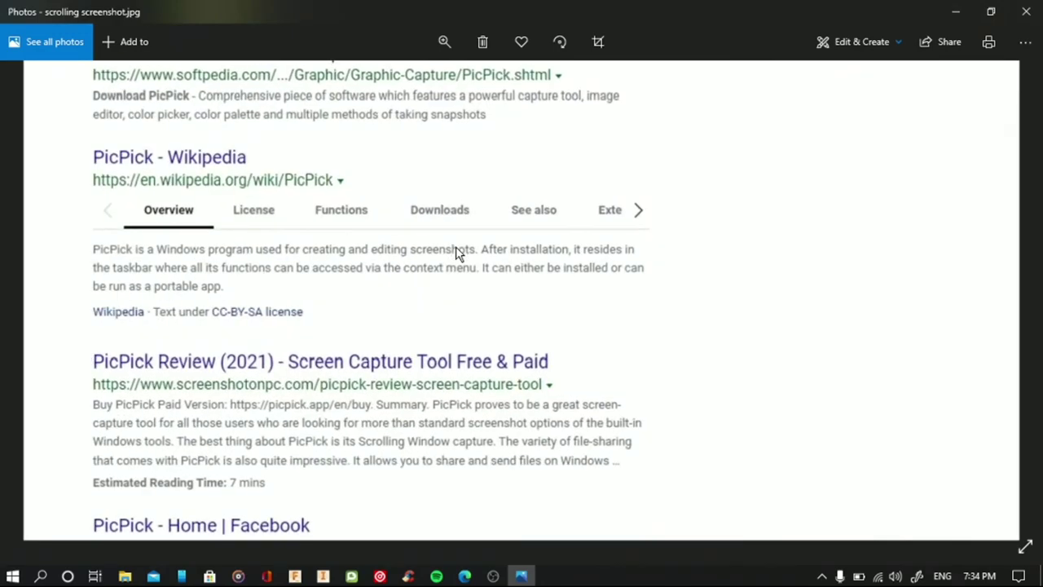
scroll(426, 335, up, 1)
scroll(426, 335, up, 1)
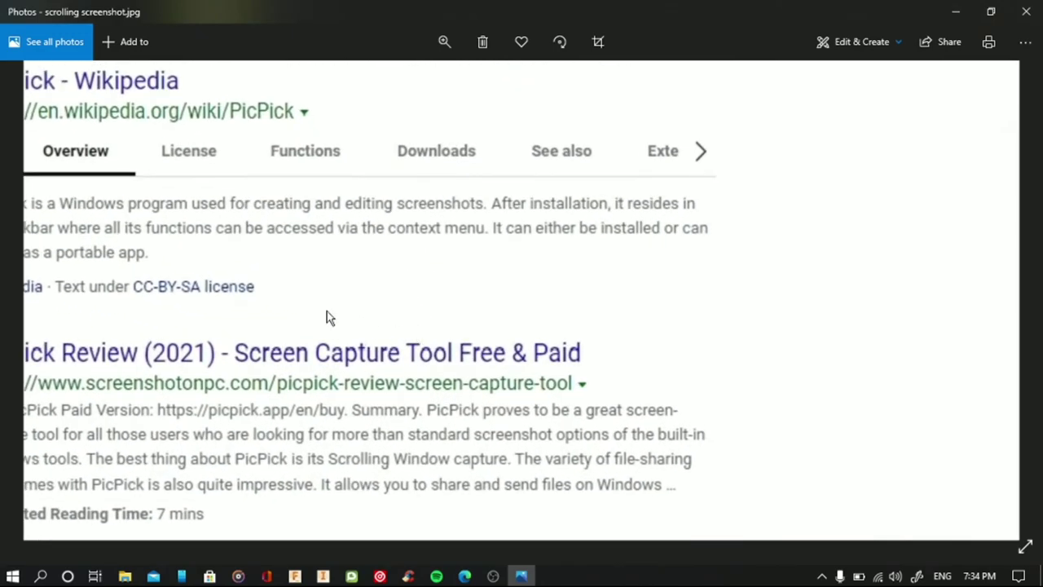
Step: Pan back up past the softpedia and CNET results, then zoom out to the whole image
drag(326, 317, 365, 517)
drag(343, 289, 396, 554)
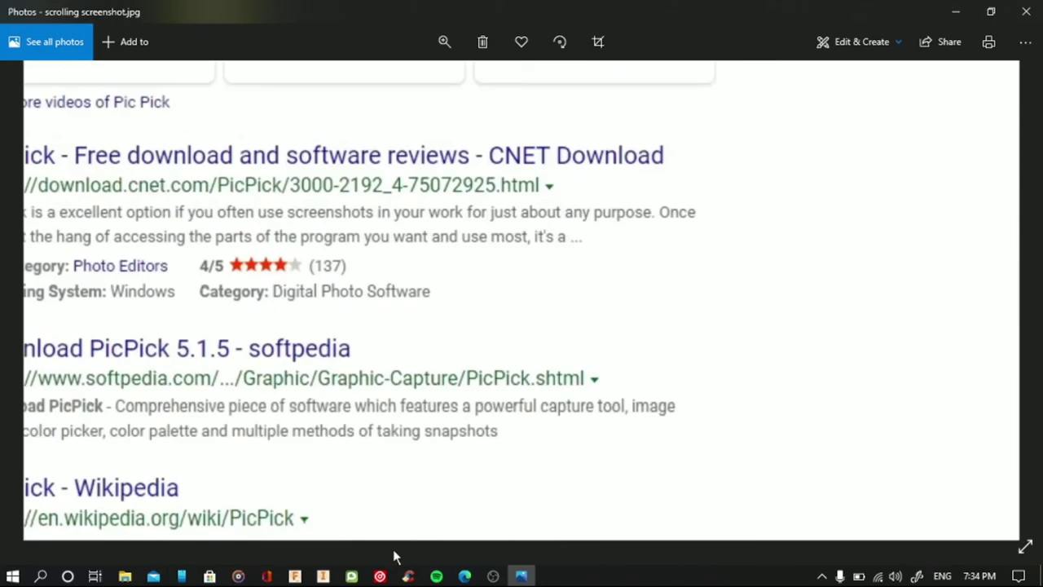
scroll(391, 413, down, 2)
scroll(390, 417, down, 1)
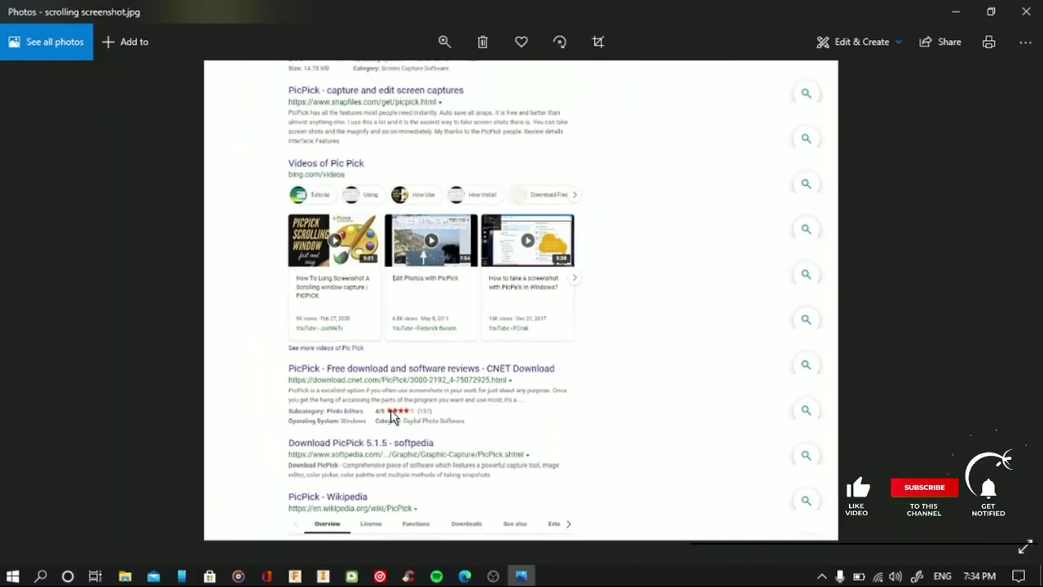
scroll(391, 417, down, 1)
scroll(390, 418, down, 1)
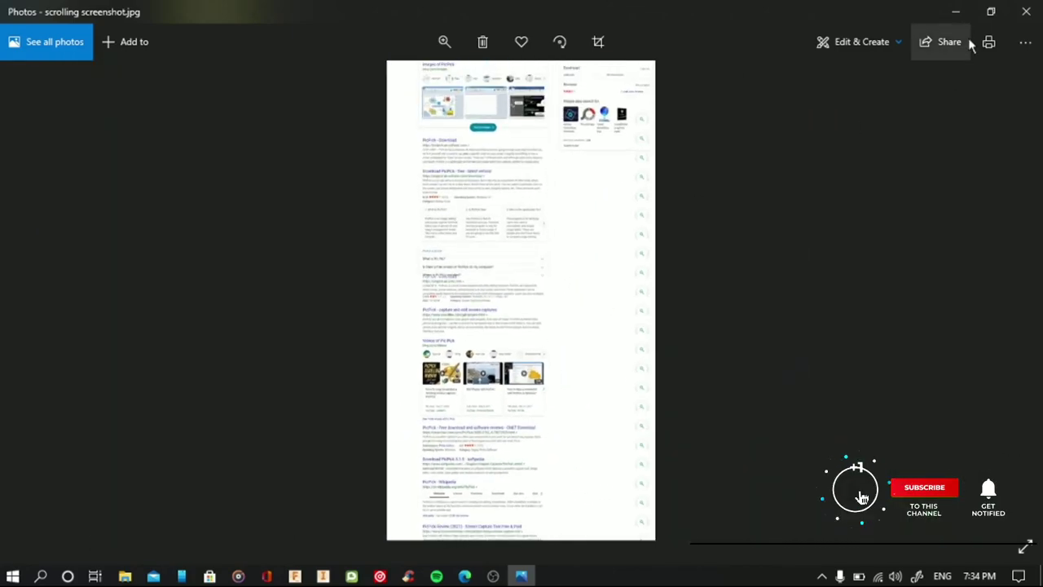
Step: Close both the Photos viewer and the Downloads File Explorer window
click(1020, 15)
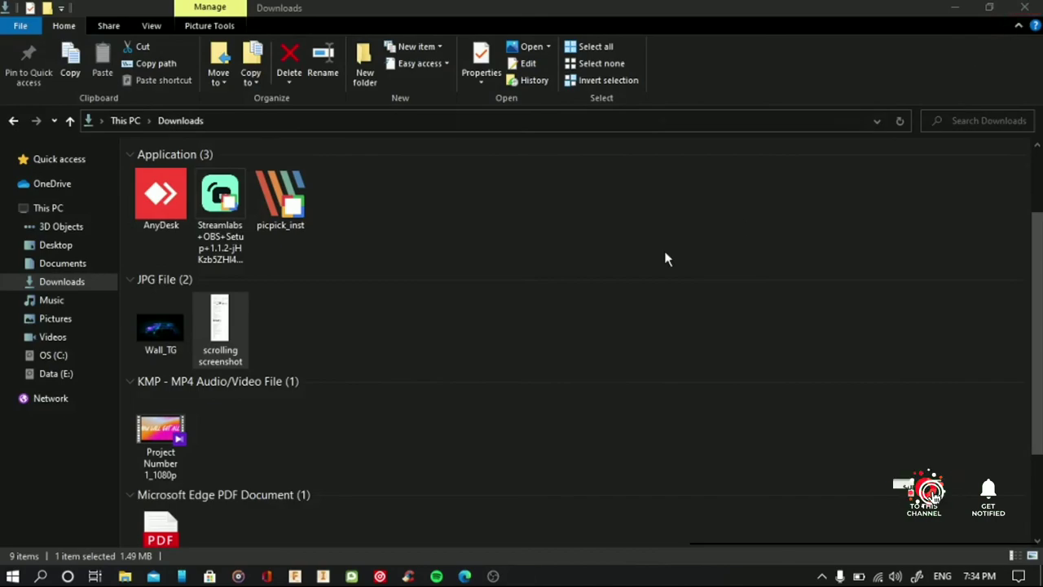
click(1022, 13)
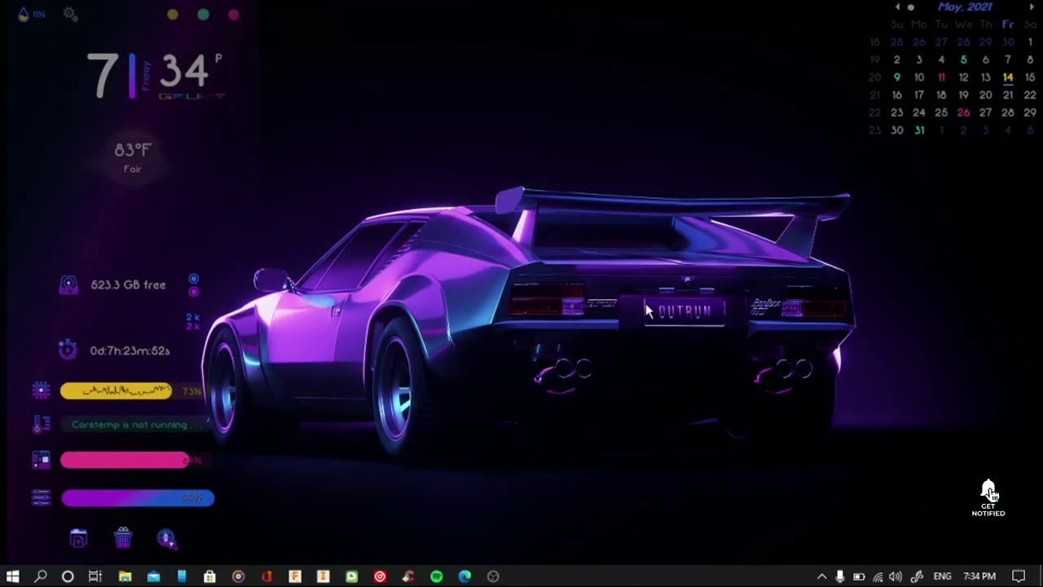